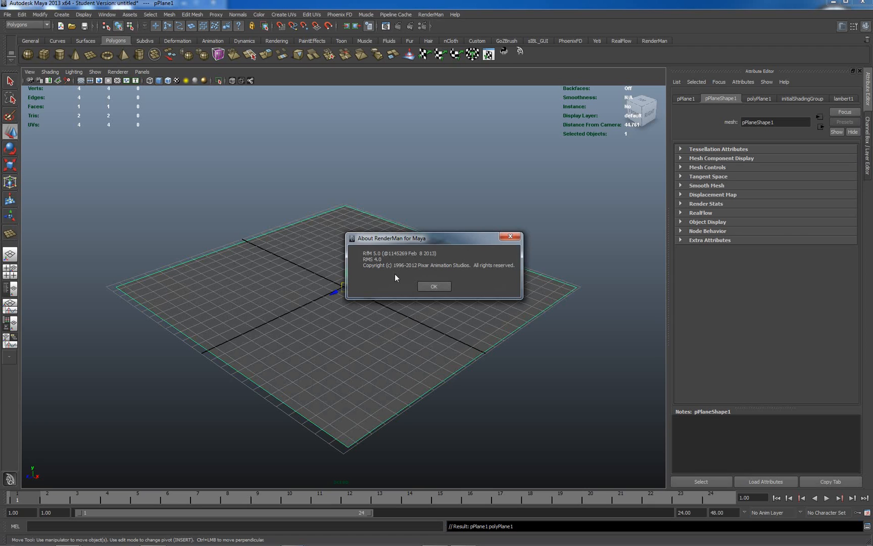
Step: Dismiss the About dialog, bring up the RenderMan tools and hide the grid in the perspective view
left_click(433, 286)
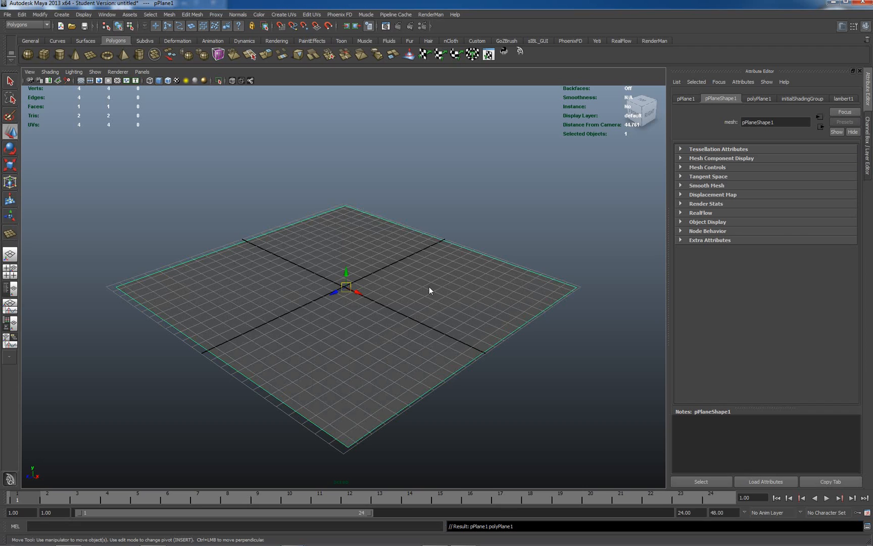
left_click(653, 41)
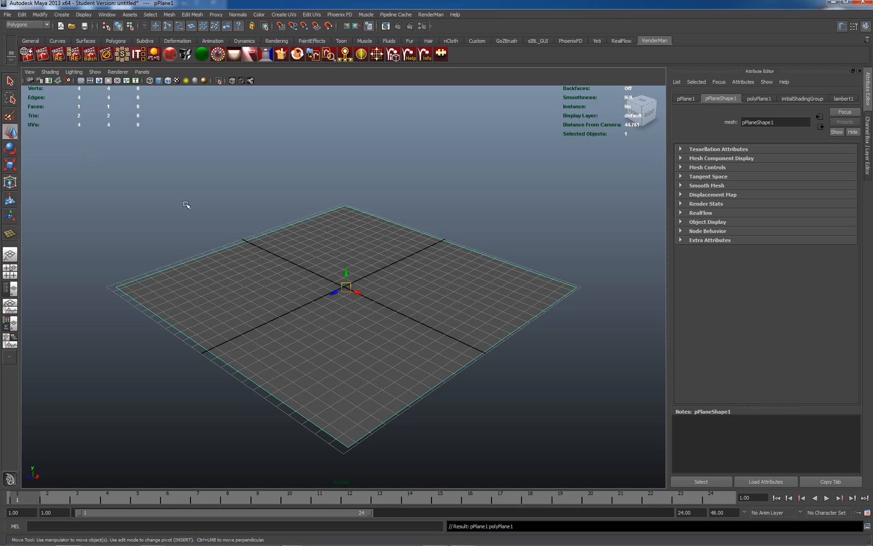
left_click(81, 81)
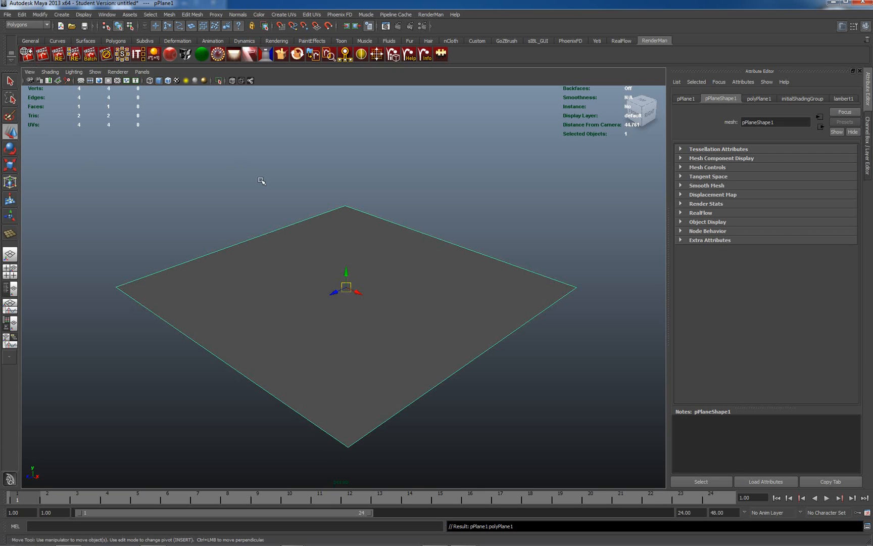
Step: Switch to Chrome to examine the Wikipedia Gobo article and the Lowel EDU light control and cookaloris pages, and return to Maya
mouse_move(261, 538)
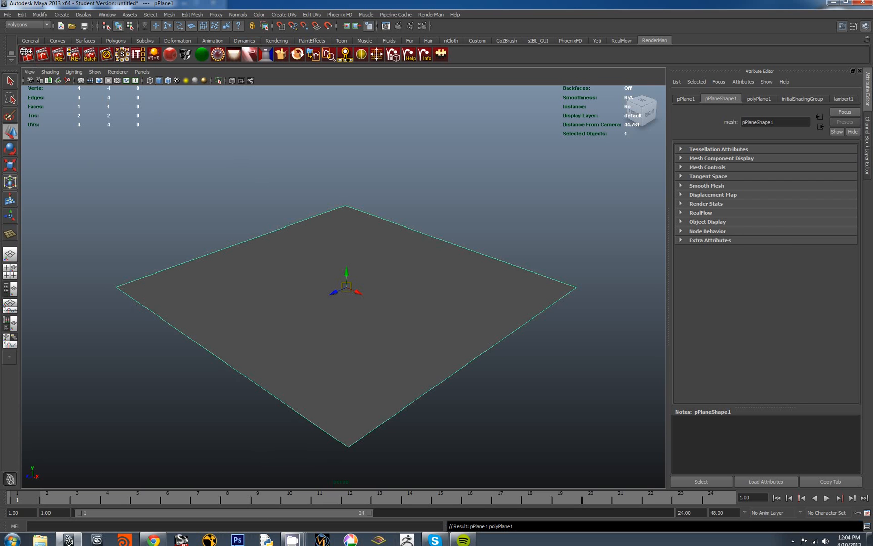
left_click(160, 538)
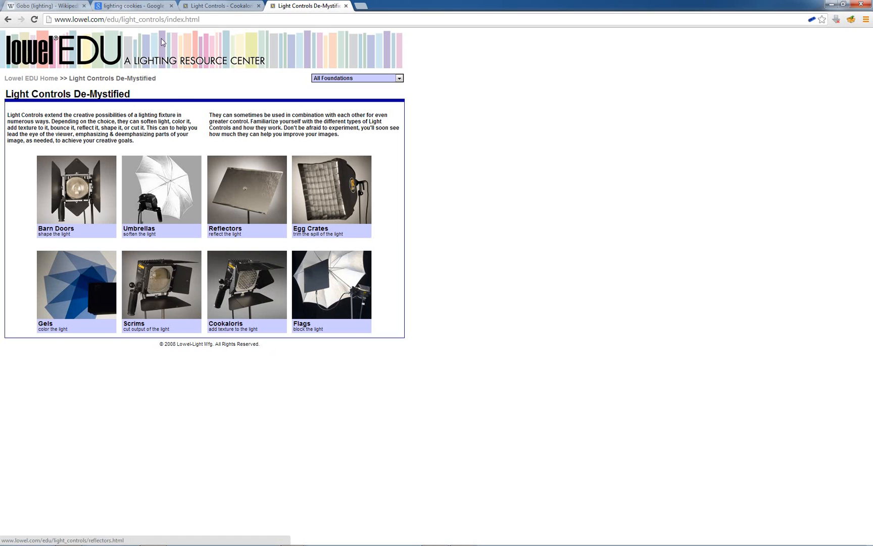
left_click(31, 6)
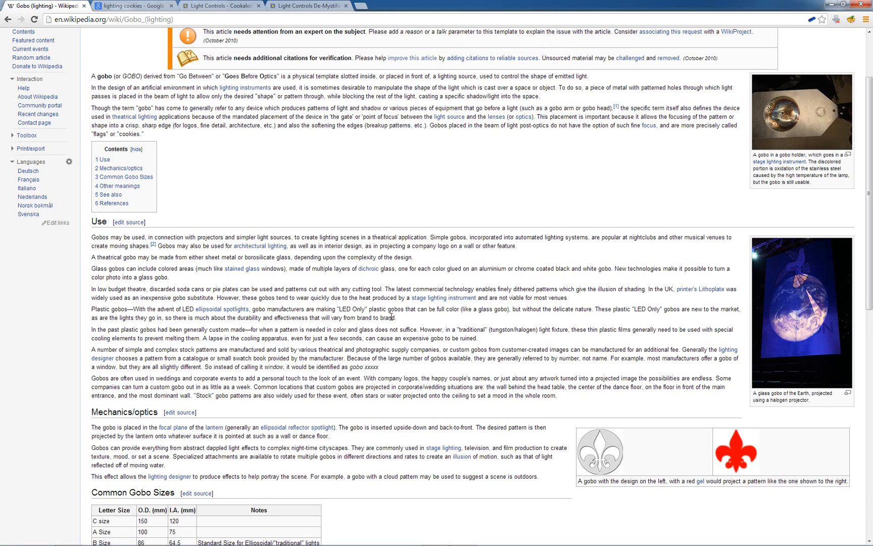
scroll(398, 302, "up", 3)
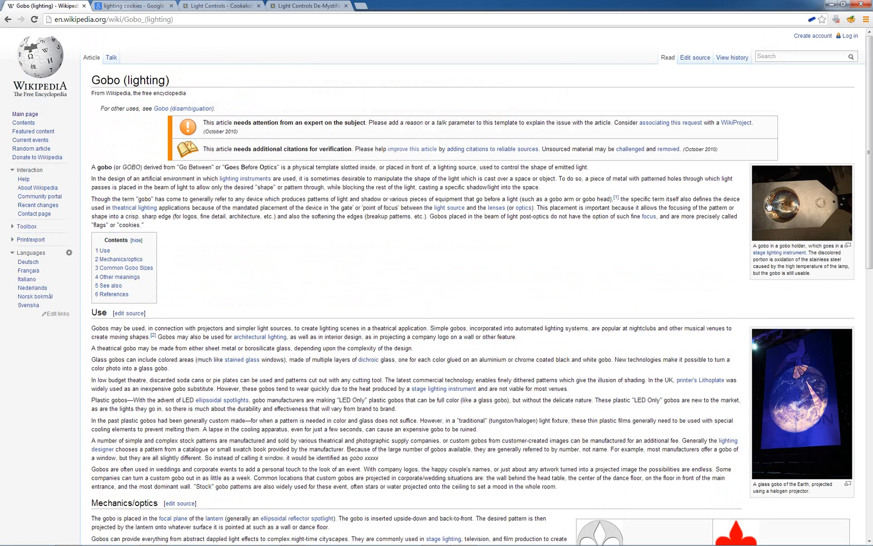
left_click(237, 6)
left_click(306, 8)
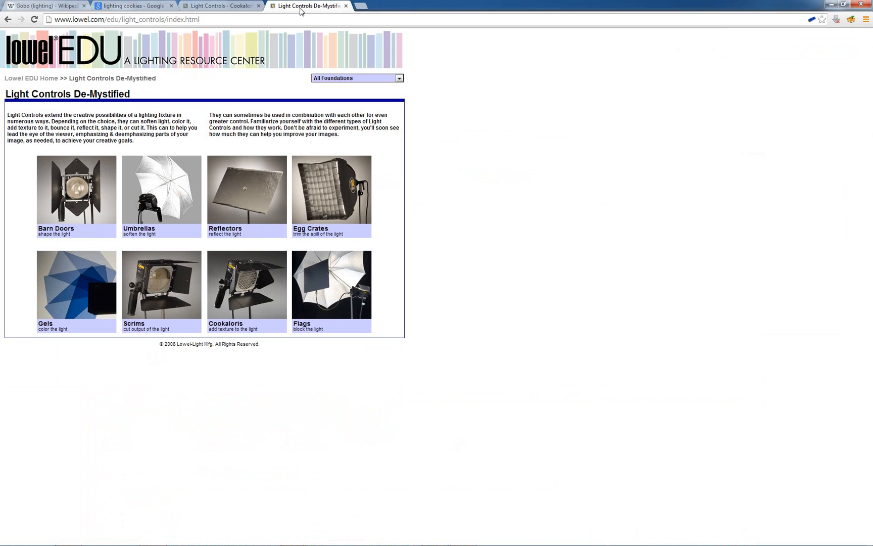
left_click(230, 11)
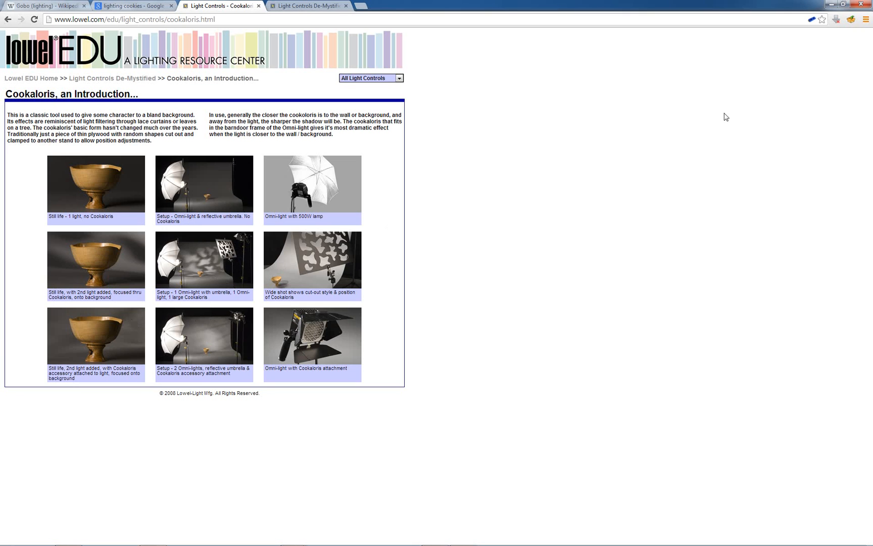
left_click(830, 4)
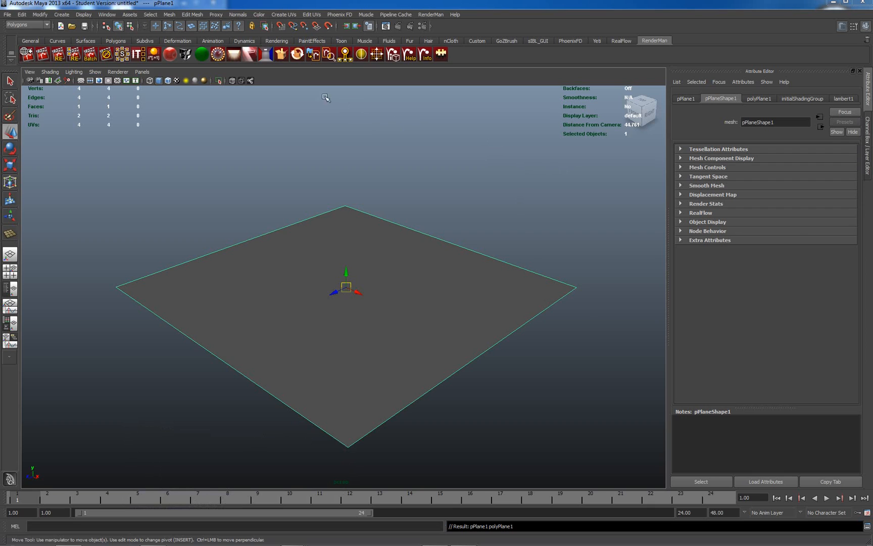
Step: Assign a new RenderMan Matte shader to the plane and add a RenderMan area light, with the Outliner shown beside the viewport
left_click(202, 57)
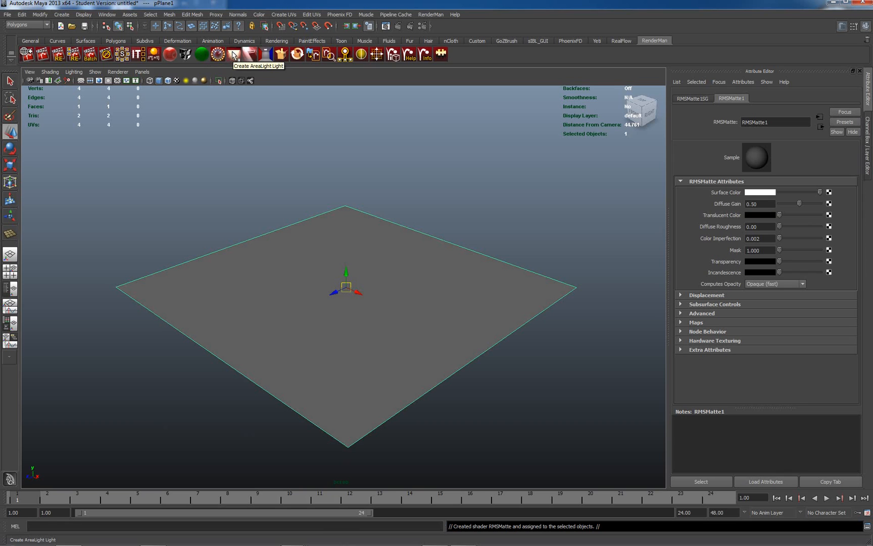
left_click(234, 55)
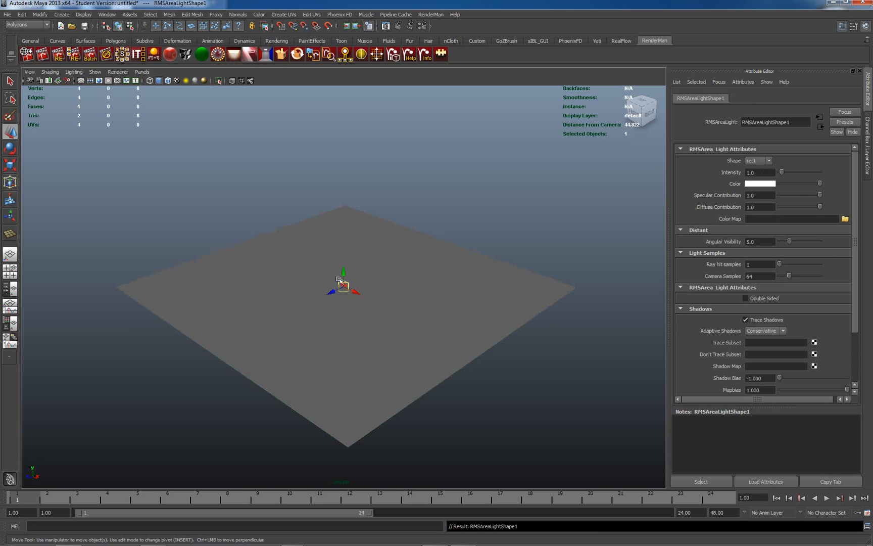
left_click(11, 289)
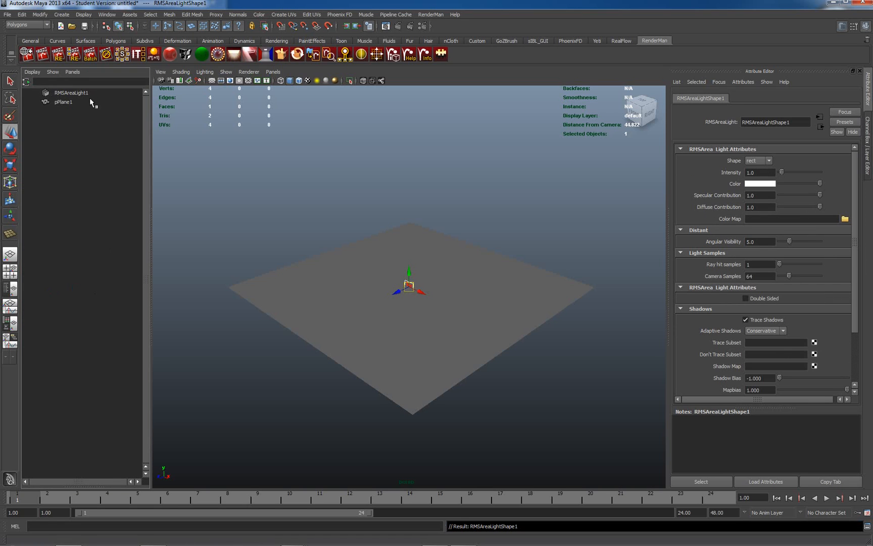
left_click(65, 102)
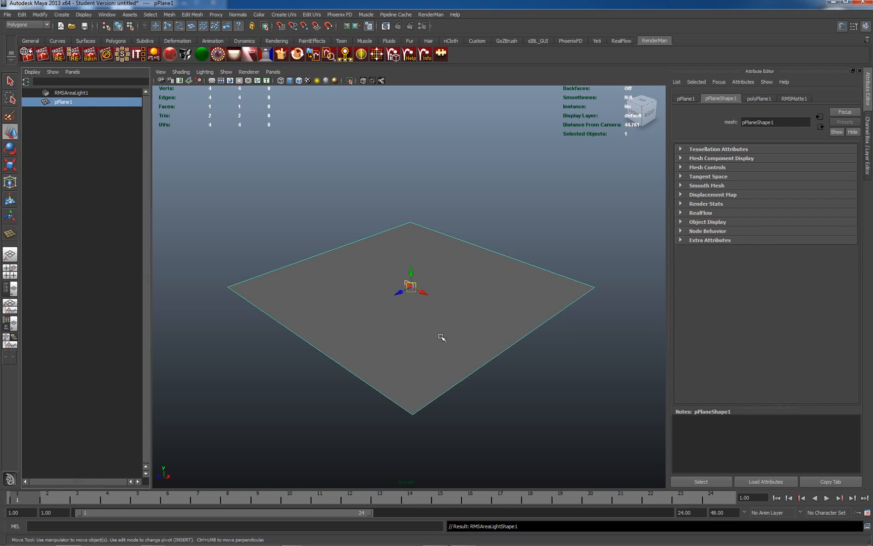
key("r")
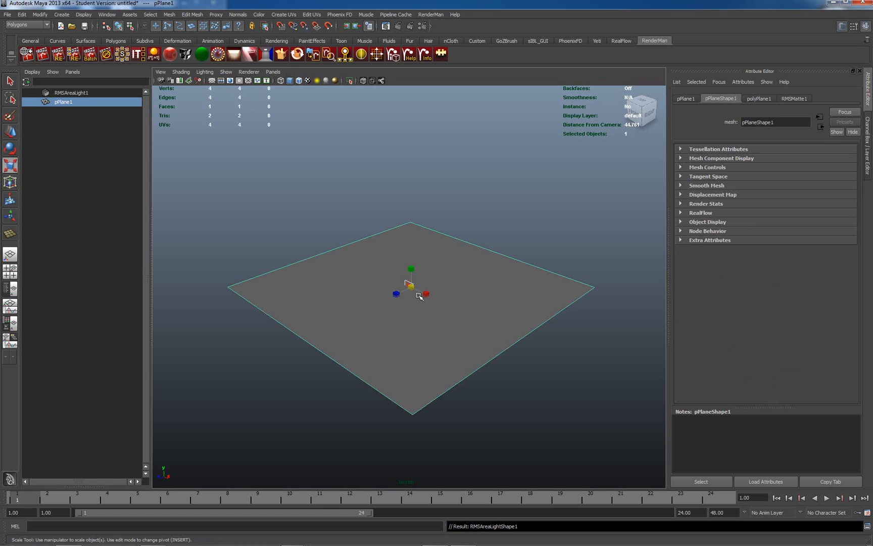
left_click_drag(410, 286, 454, 268)
key("ctrl+z")
key("q")
left_click(455, 281)
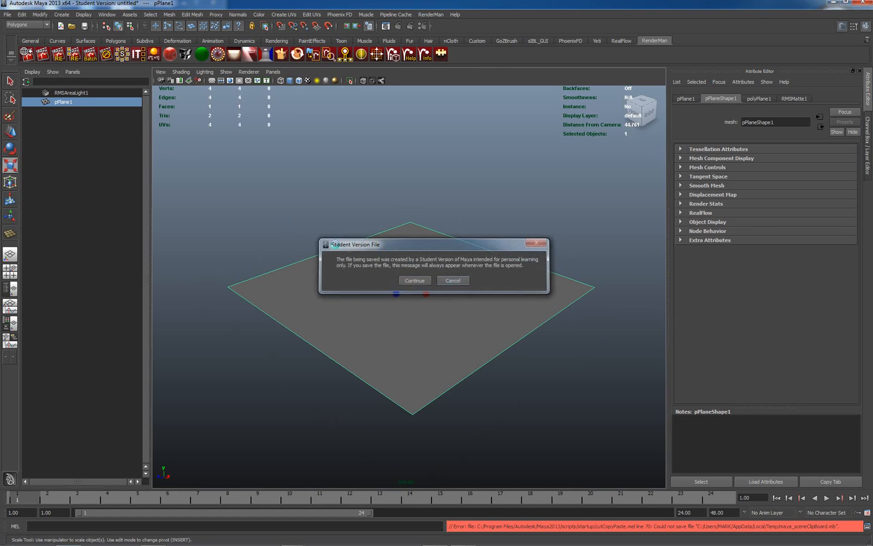
Step: Enlarge the area light uniformly and position it above the plane, tilted down towards its surface
left_click(74, 93)
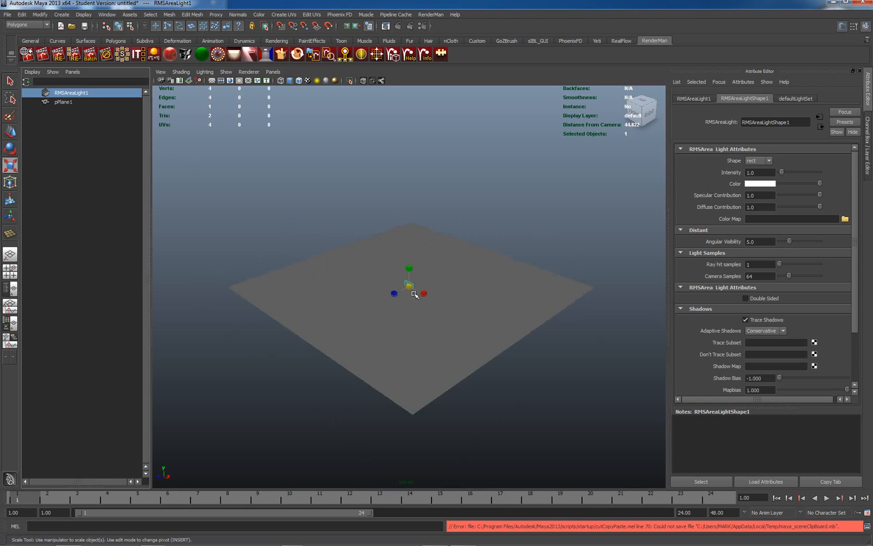
left_click_drag(409, 285, 872, 291)
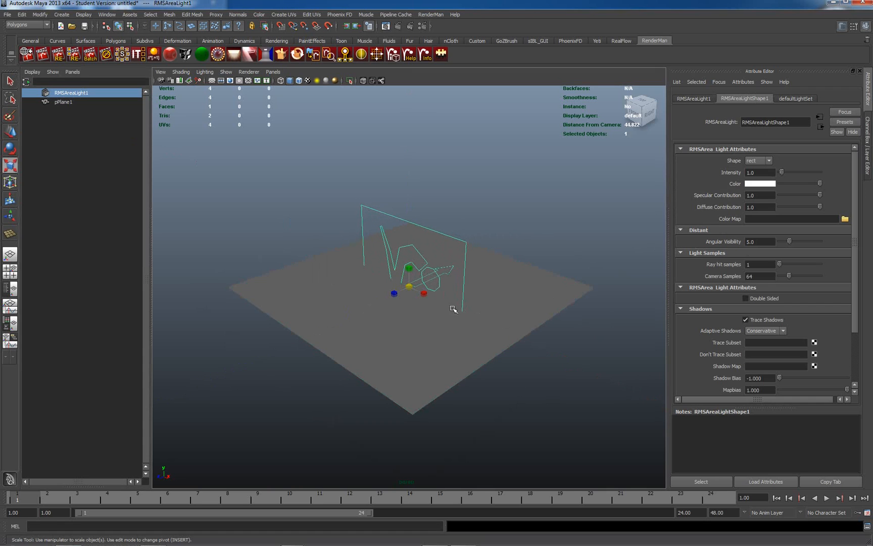
key("e")
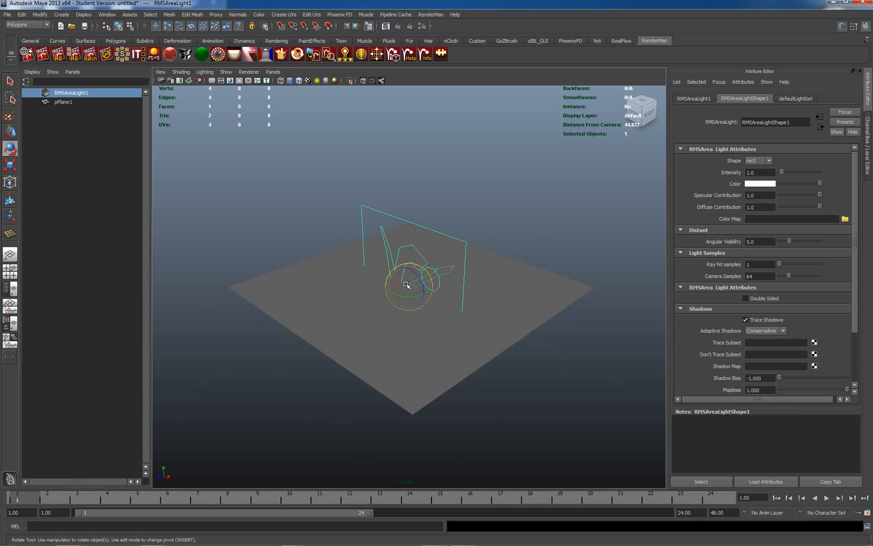
left_click_drag(396, 286, 300, 212)
key("w")
Step: Set the area light's intensity to 5 and deselect it
left_click_drag(759, 172, 735, 173)
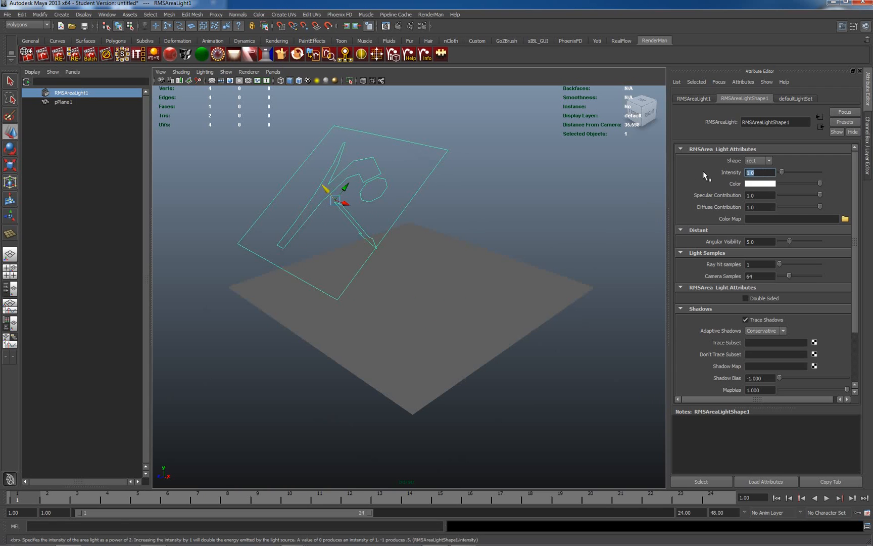
type("5")
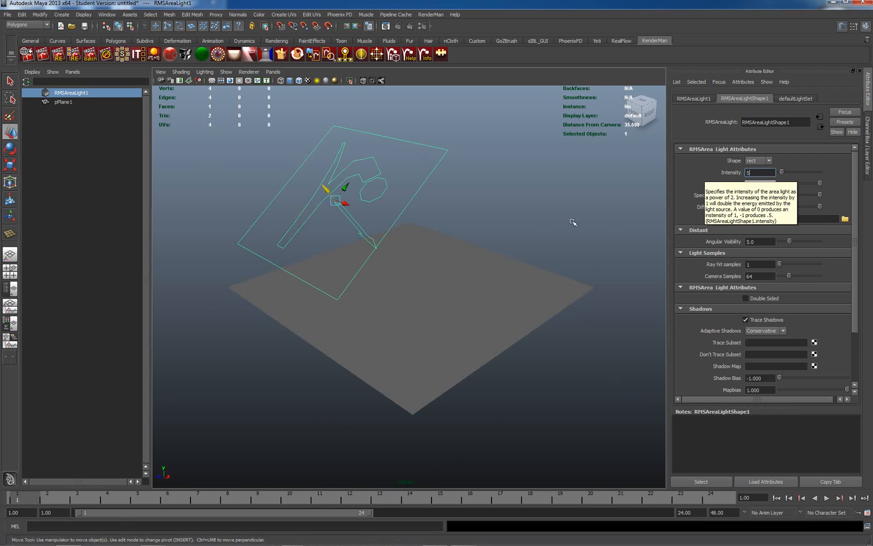
left_click(529, 233)
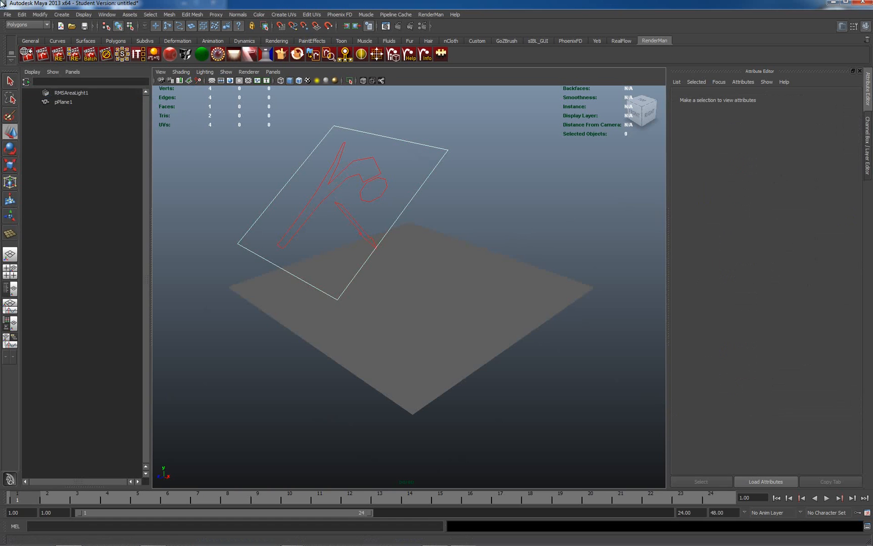
Step: Check the ray tracing and quality options in the RenderMan controls and render the current frame
left_click(38, 53)
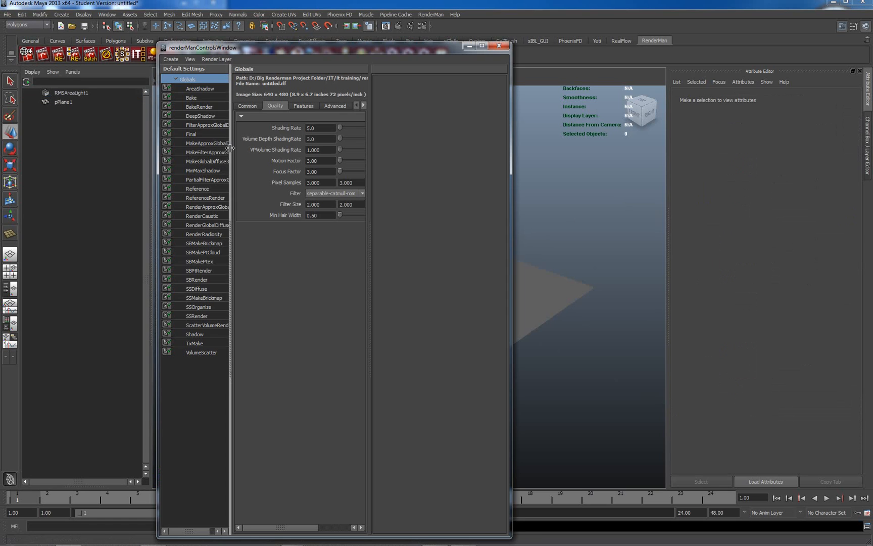
left_click(295, 107)
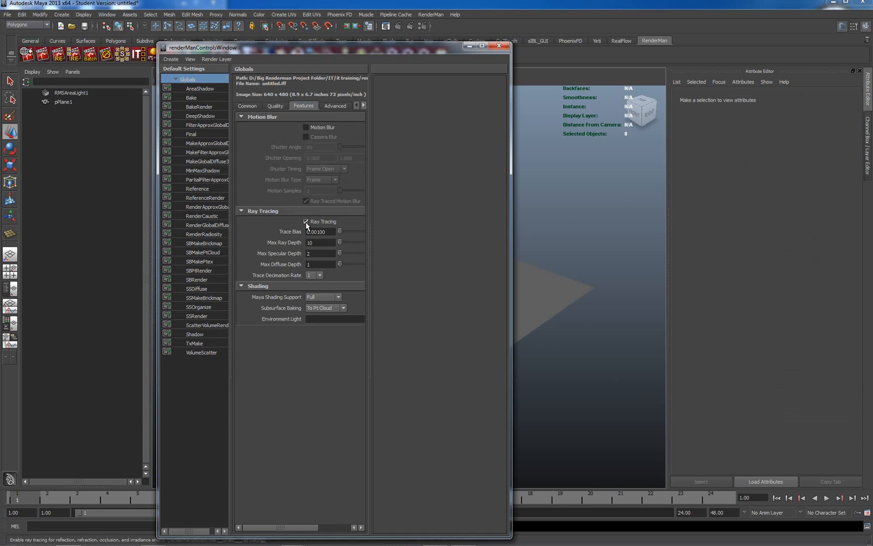
left_click(276, 105)
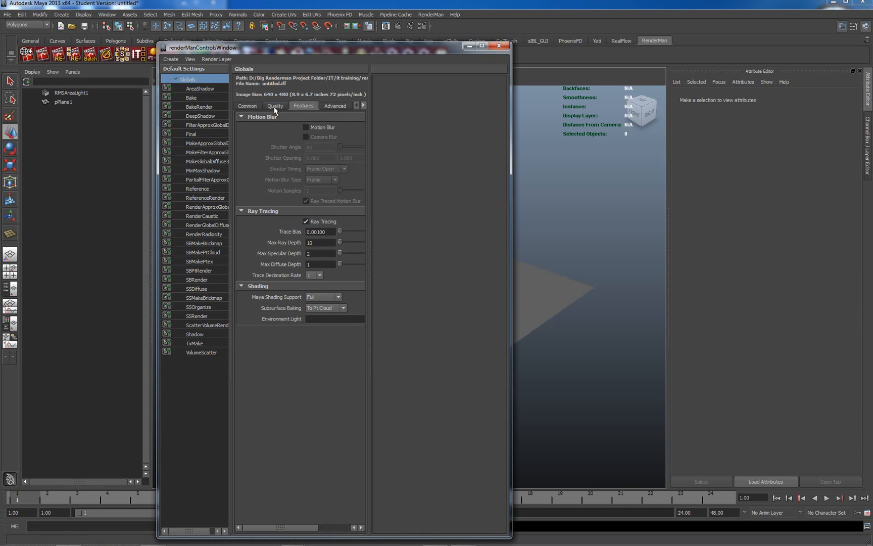
left_click(499, 46)
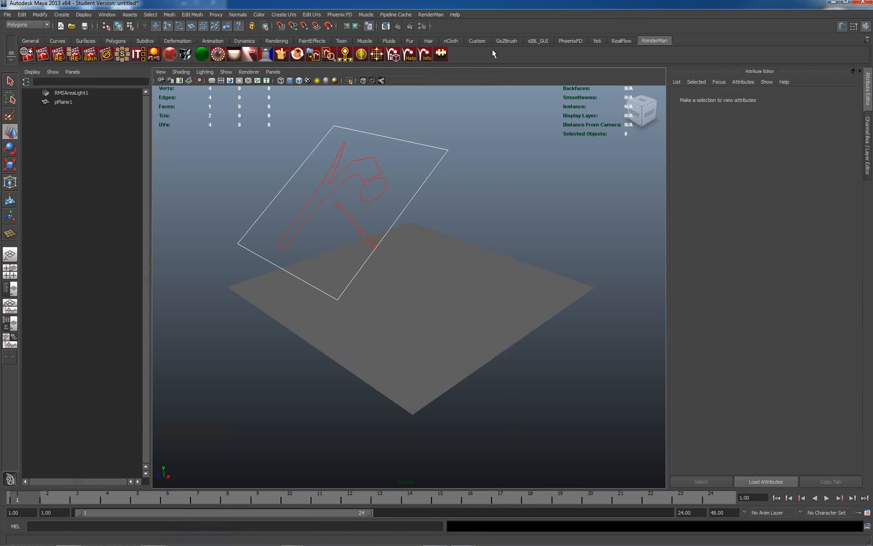
left_click(42, 54)
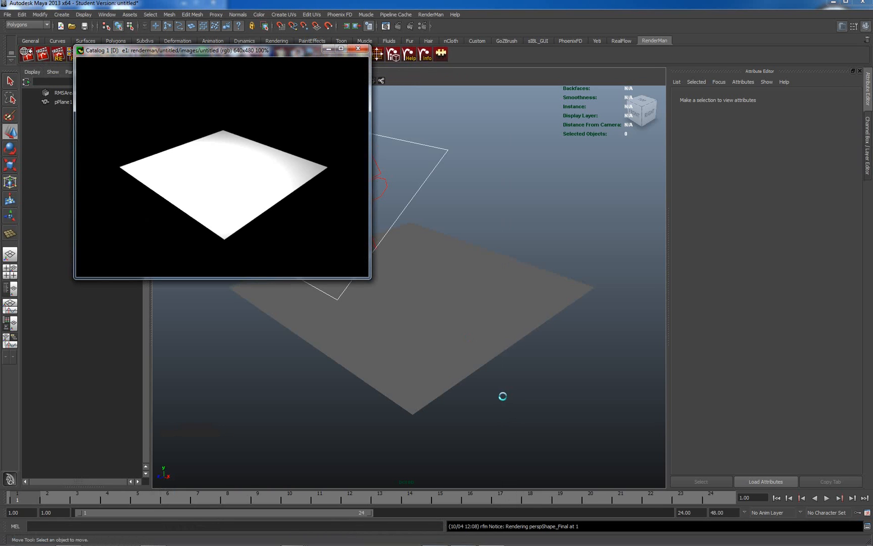
Step: Select the area light and set its intensity to 4
left_click(433, 146)
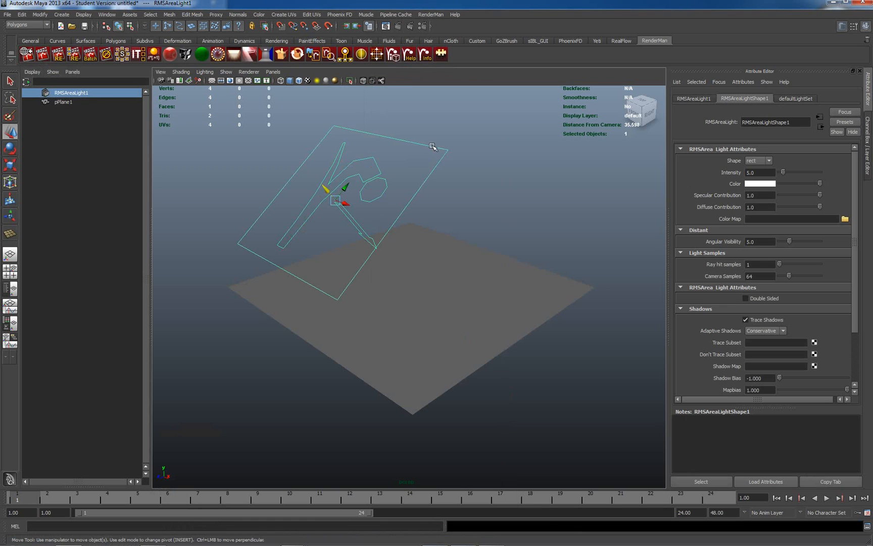
left_click_drag(758, 173, 738, 173)
type("4")
key("Return")
Step: Keep the render window always on top and re-render the image from it
left_click(491, 539)
right_click(215, 168)
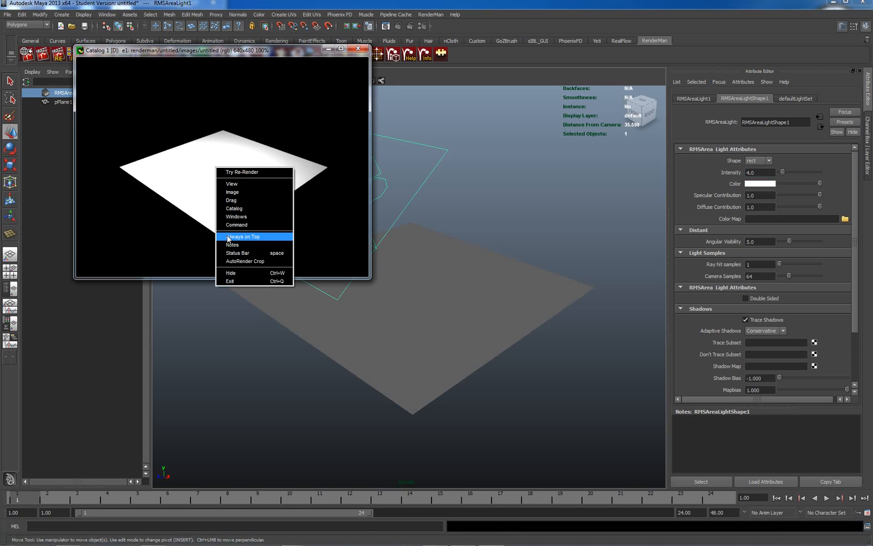
left_click(228, 237)
right_click(214, 151)
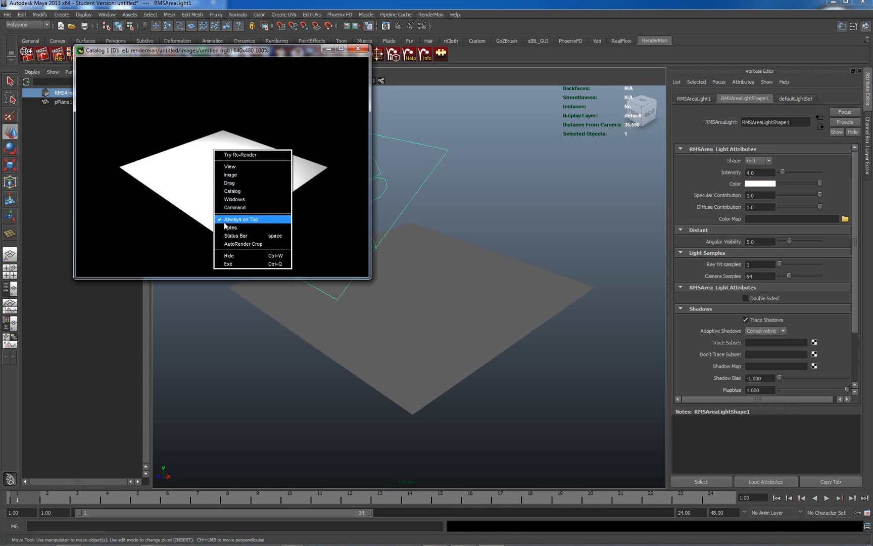
left_click(238, 155)
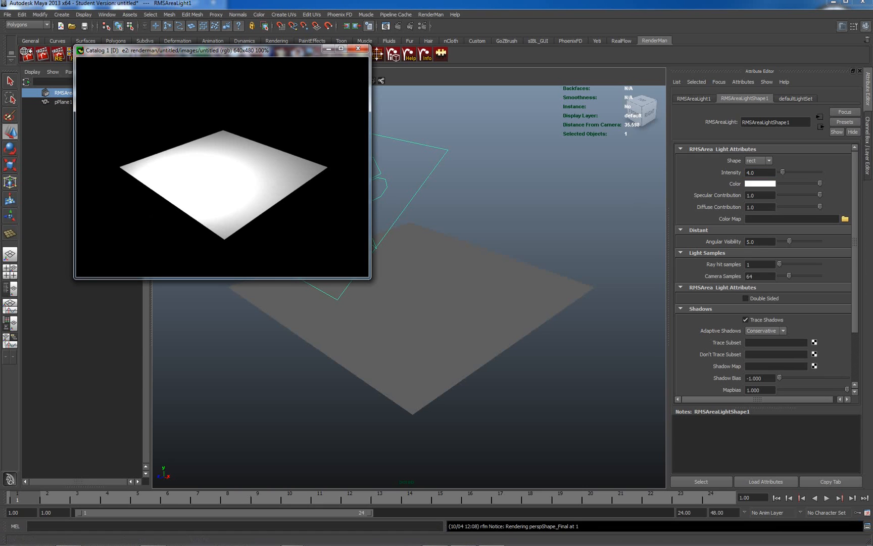
Step: Set the area light's intensity to 3 and re-render the image
double_click(763, 172)
type("3")
key("Return")
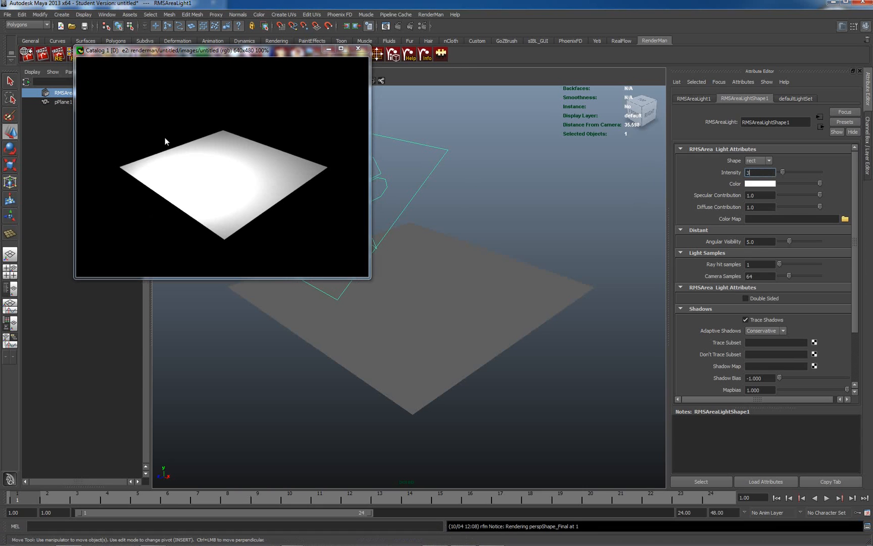
right_click(185, 157)
left_click(201, 162)
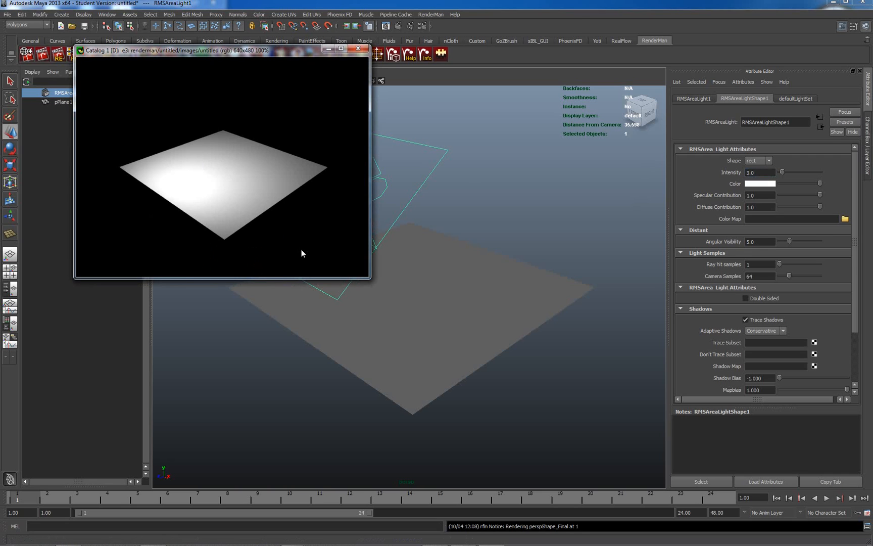
Step: Move the render window off the area light so the tools and viewport are accessible
left_click_drag(308, 51, 230, 162)
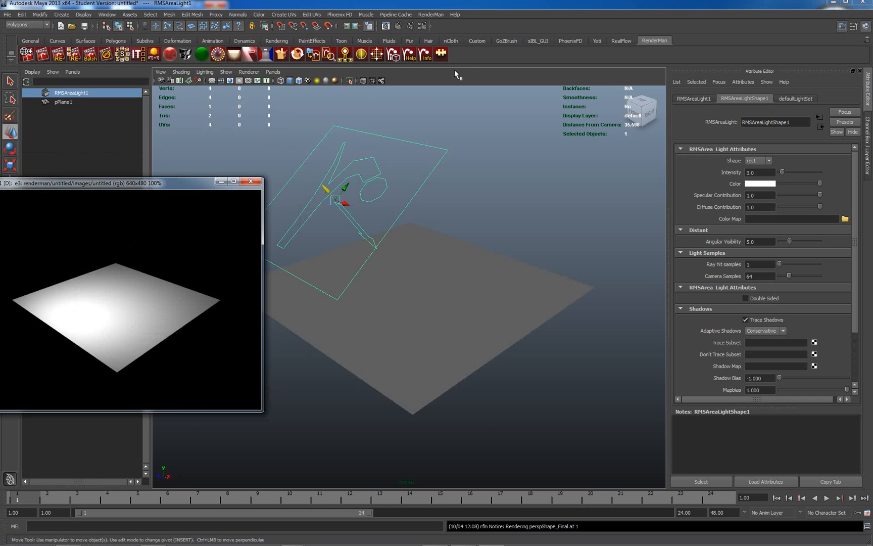
left_click(476, 61)
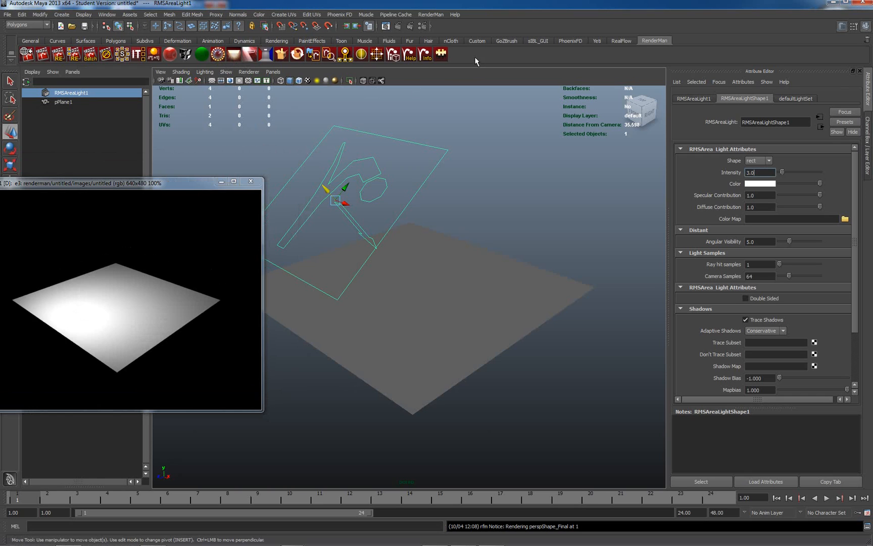
Step: Create a RenderMan light blocker and rename its transform marks_light_blockerr
left_click(250, 55)
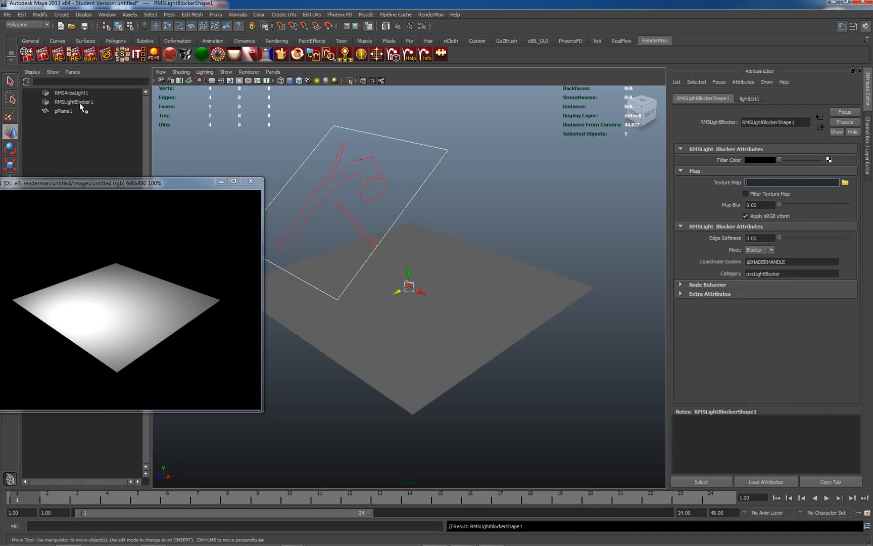
left_click(79, 102)
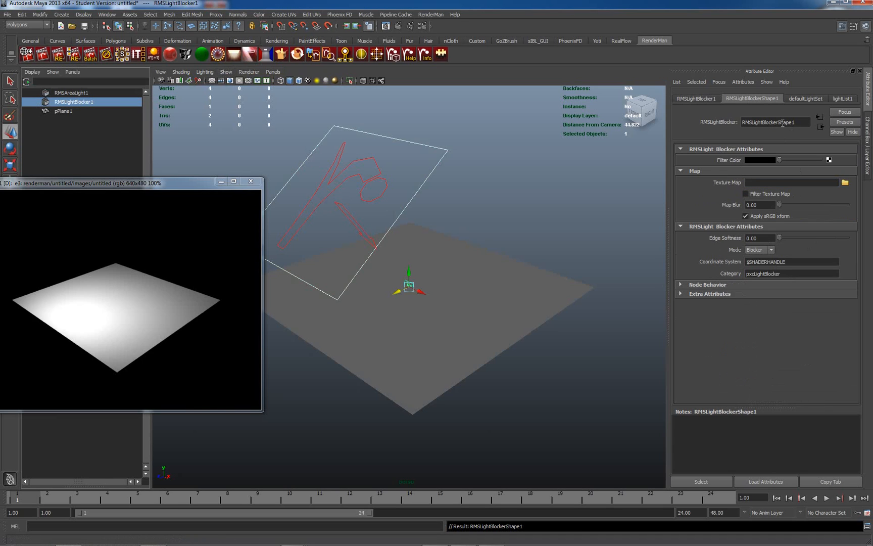
left_click(702, 98)
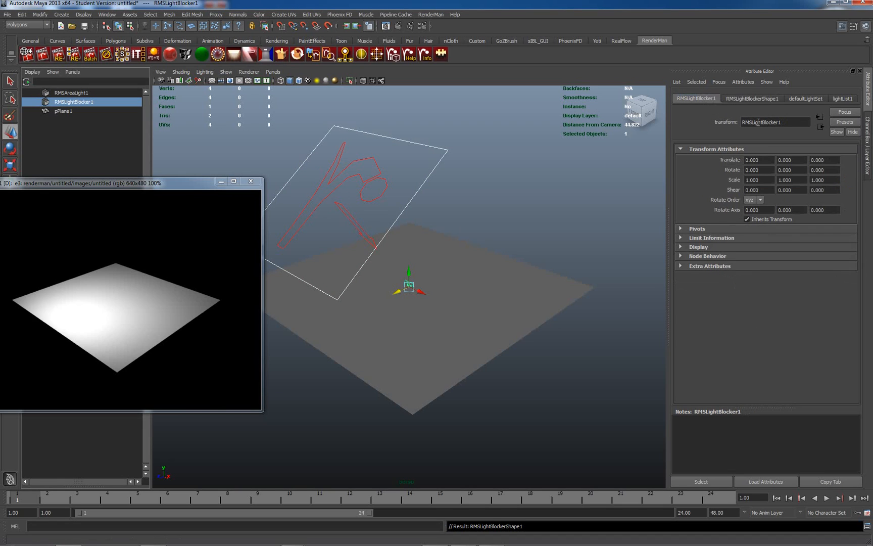
double_click(784, 125)
type("marks light blo")
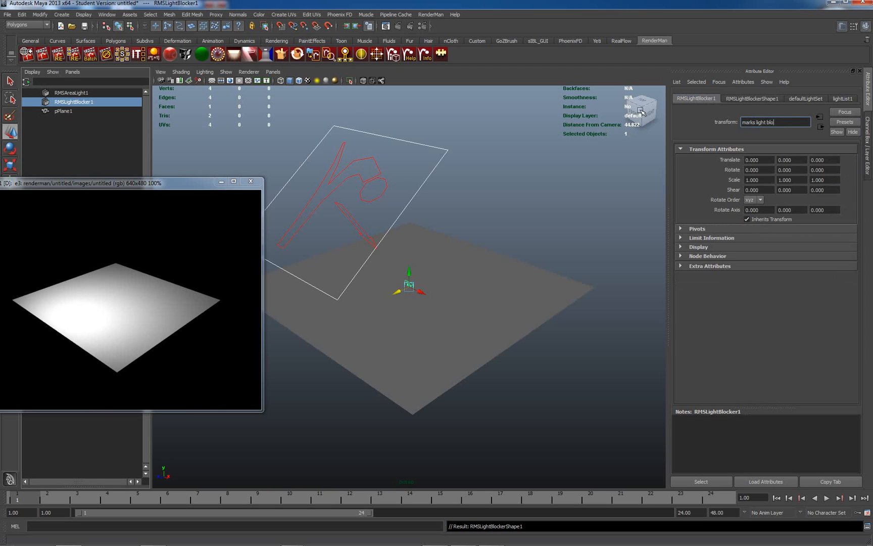
type("cker")
key("Return")
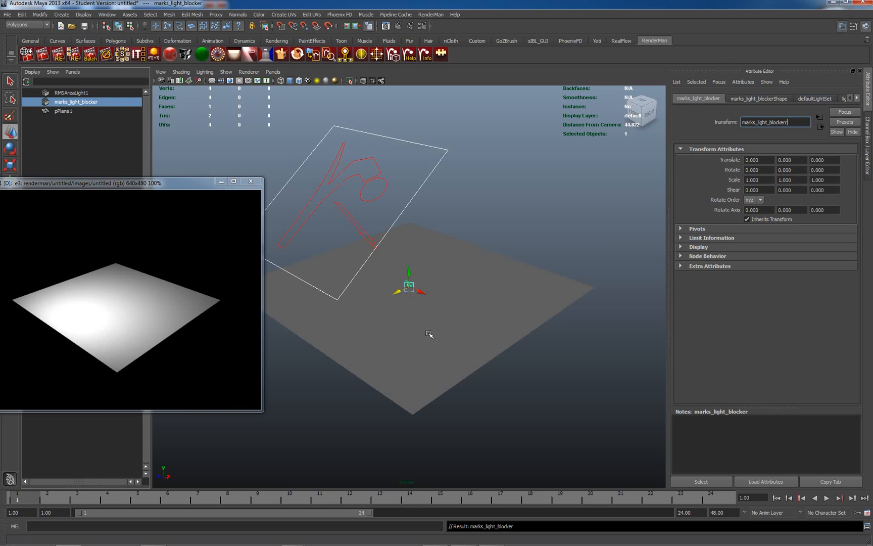
left_click(500, 211)
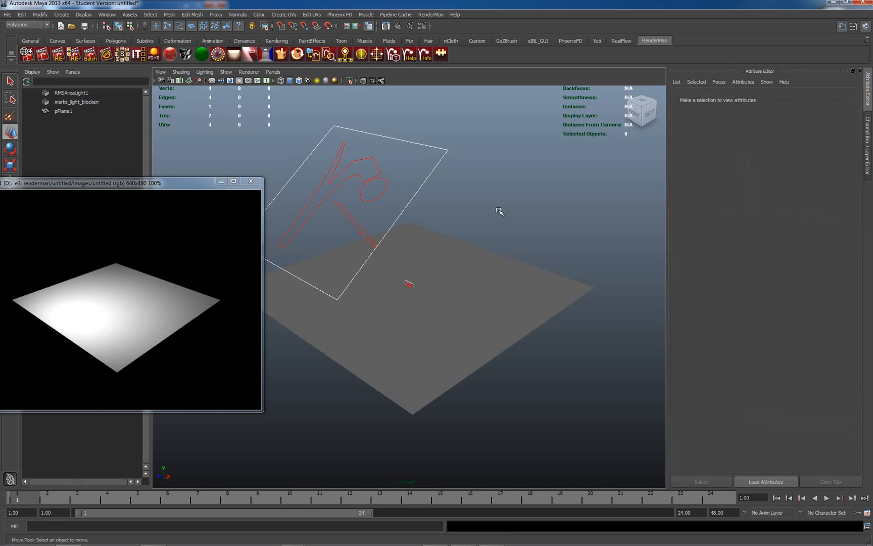
Step: Scale marks_light_blockerr uniformly to about 5.45 and raise it to about 4.26 on the Y axis
left_click(81, 102)
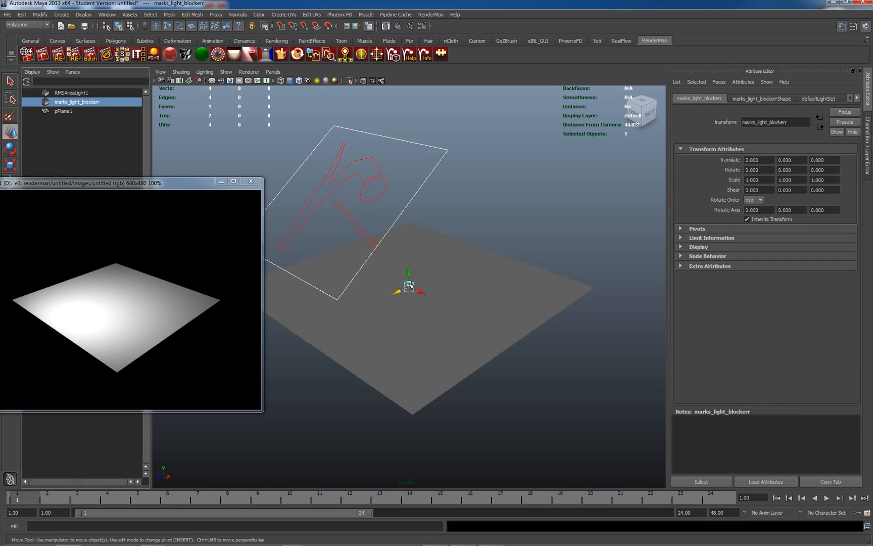
key("r")
left_click_drag(409, 285, 634, 209)
key("w")
left_click_drag(411, 272, 384, 193)
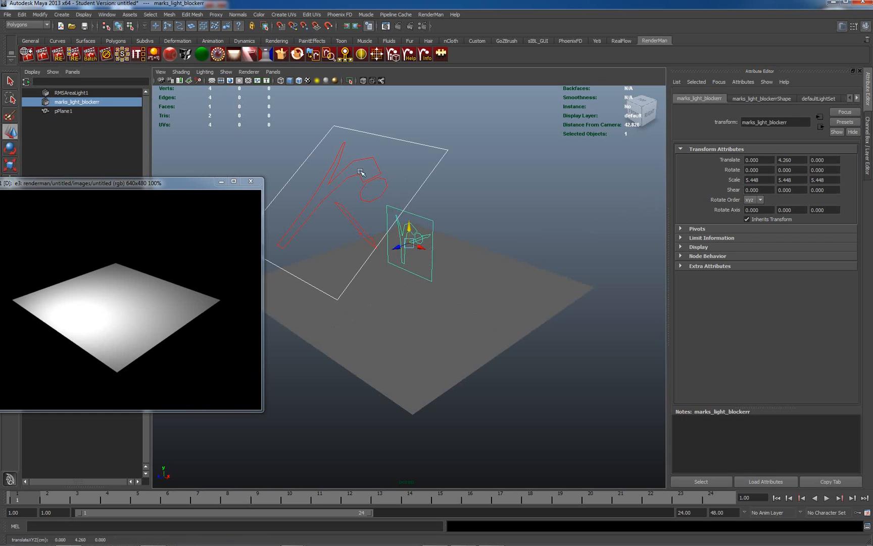
Step: Bring the render window fully into view and re-render the image with the unlinked light blocker in the scene
left_click_drag(165, 183, 285, 151)
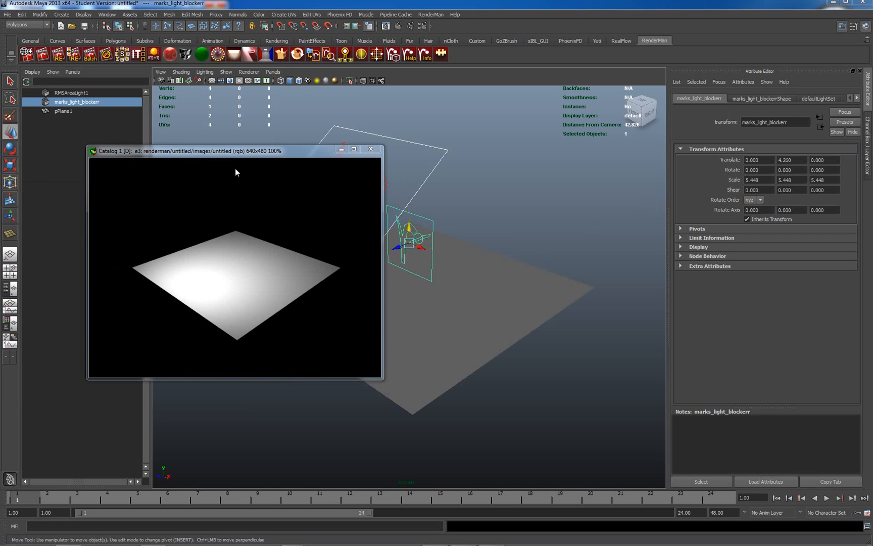
right_click(215, 222)
left_click(231, 224)
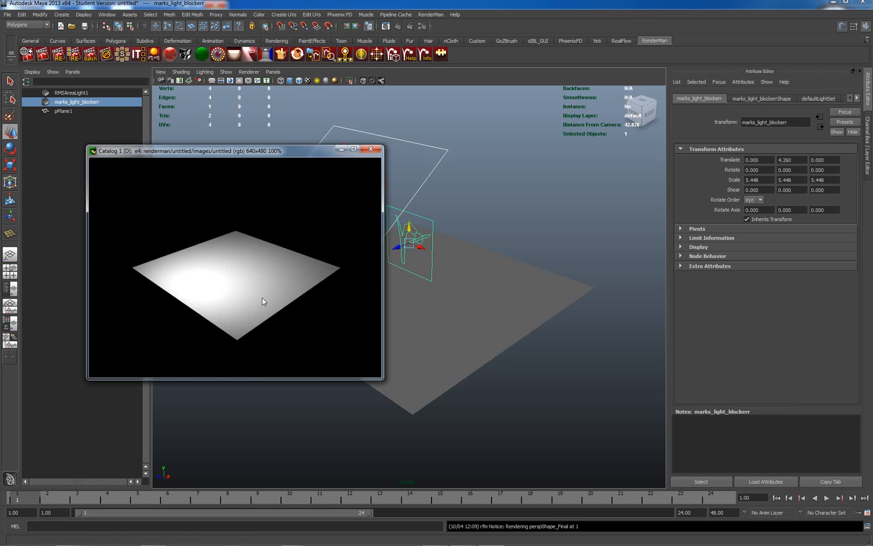
Step: Bind marks_light_blockerrShape to the area light's first Boundcoshaders slot
left_click(447, 152)
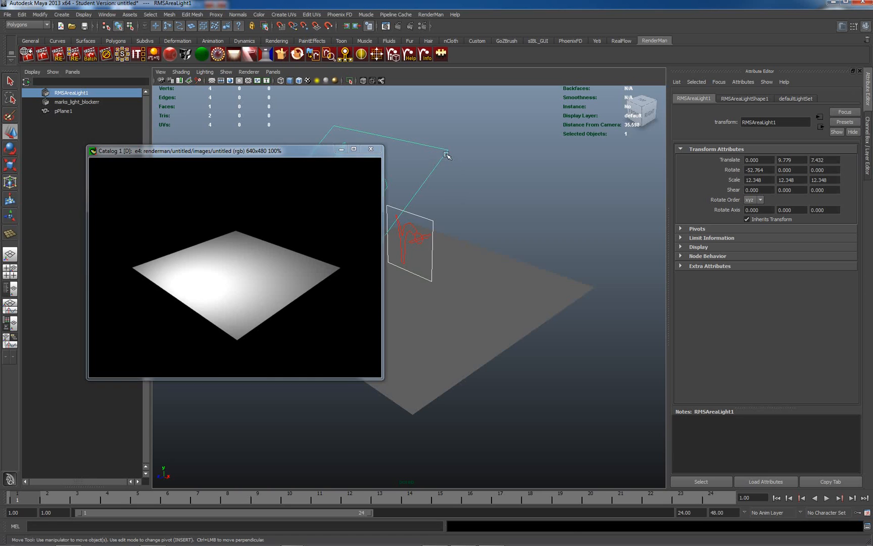
left_click(746, 98)
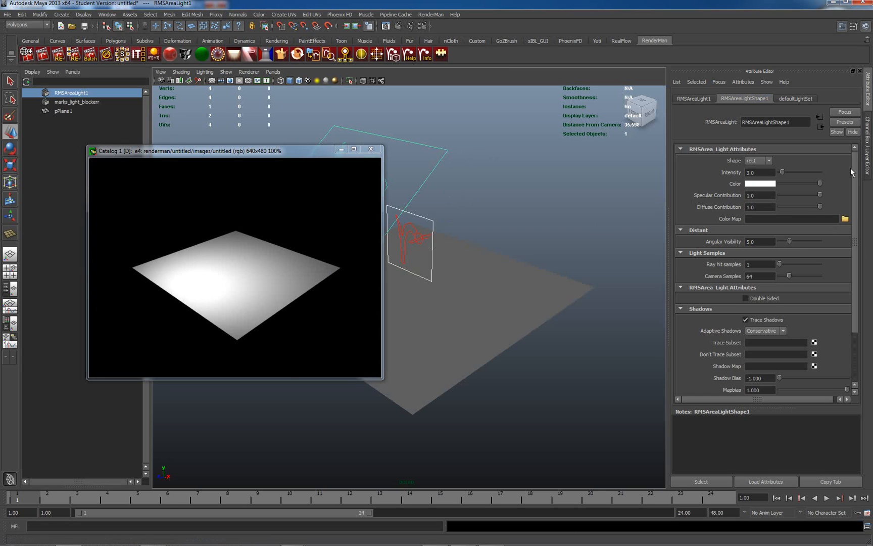
left_click_drag(855, 173, 853, 223)
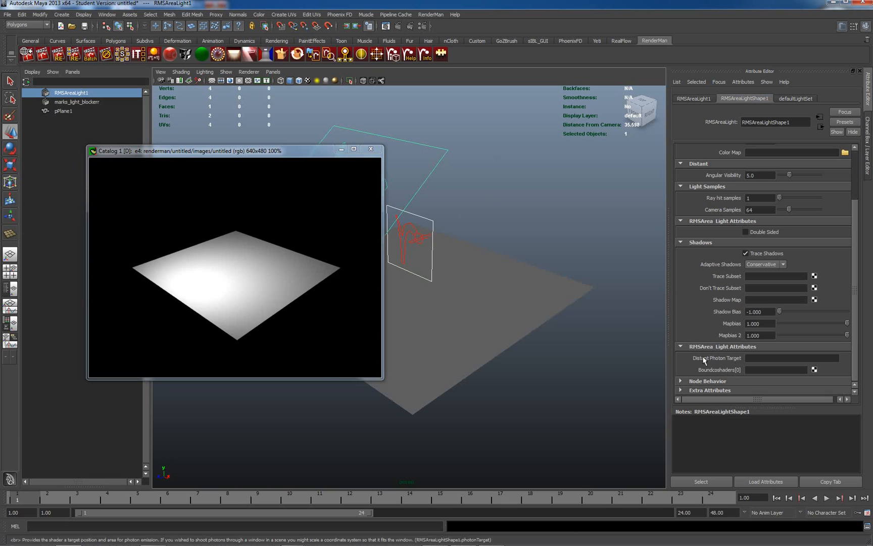
right_click(748, 372)
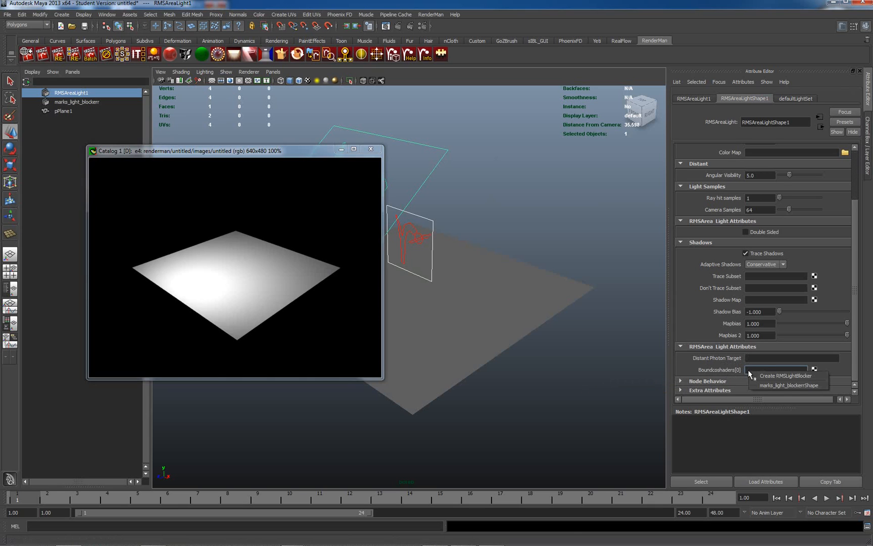
left_click(777, 385)
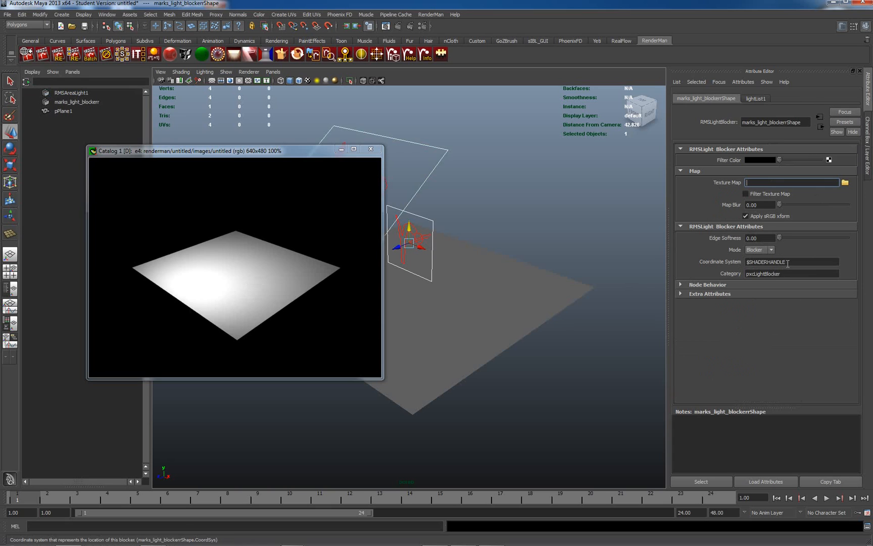
Step: Reselect the area light to check its connected blocker, and re-render the image
left_click(433, 168)
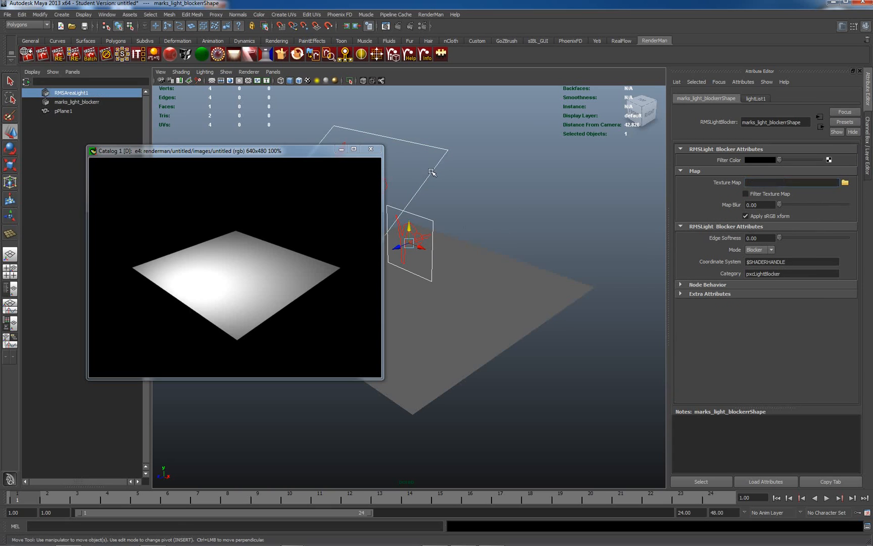
left_click(856, 98)
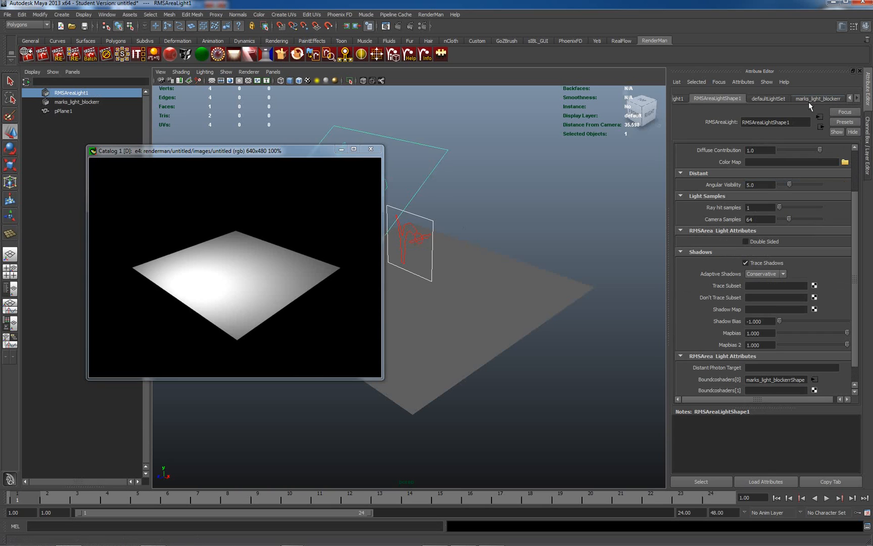
right_click(232, 237)
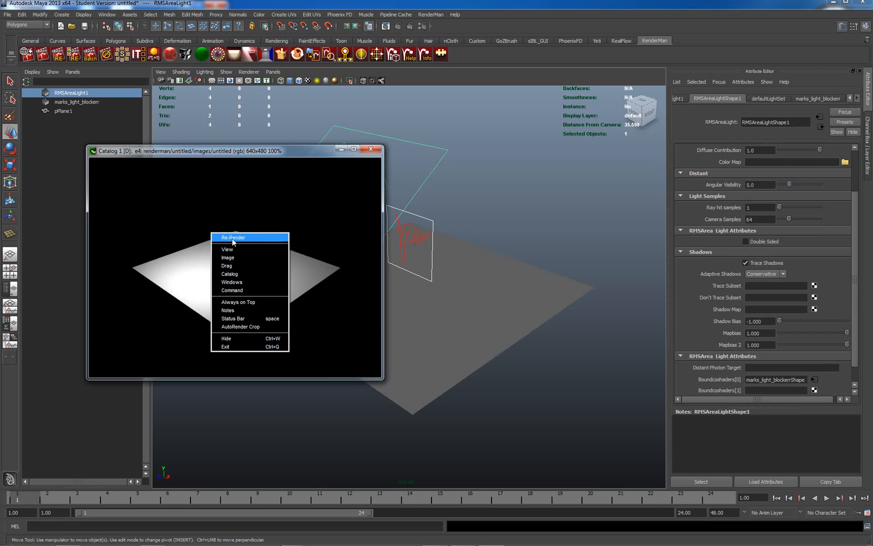
left_click(232, 238)
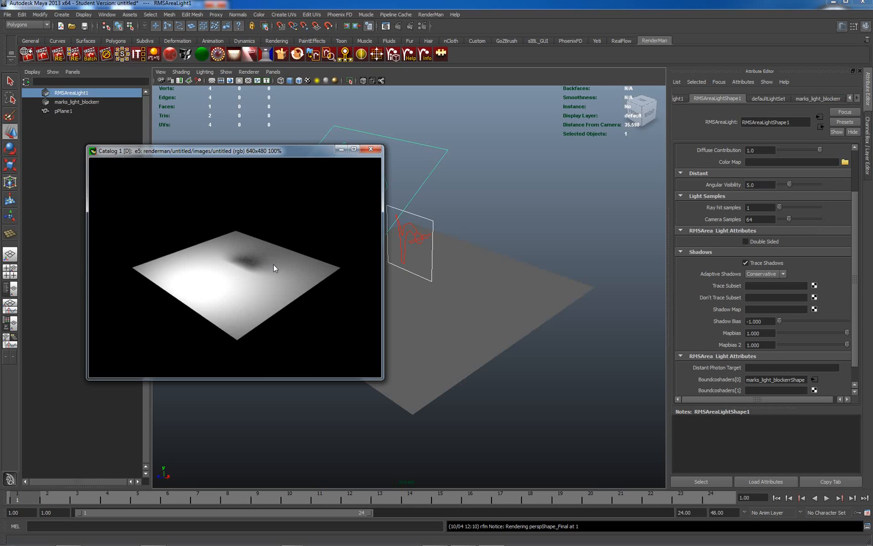
Step: Move marks_light_blockerr along the negative X axis in front of the area light and shift the render window clear of it
left_click(433, 222)
left_click_drag(424, 245, 377, 224)
left_click_drag(205, 148, 119, 145)
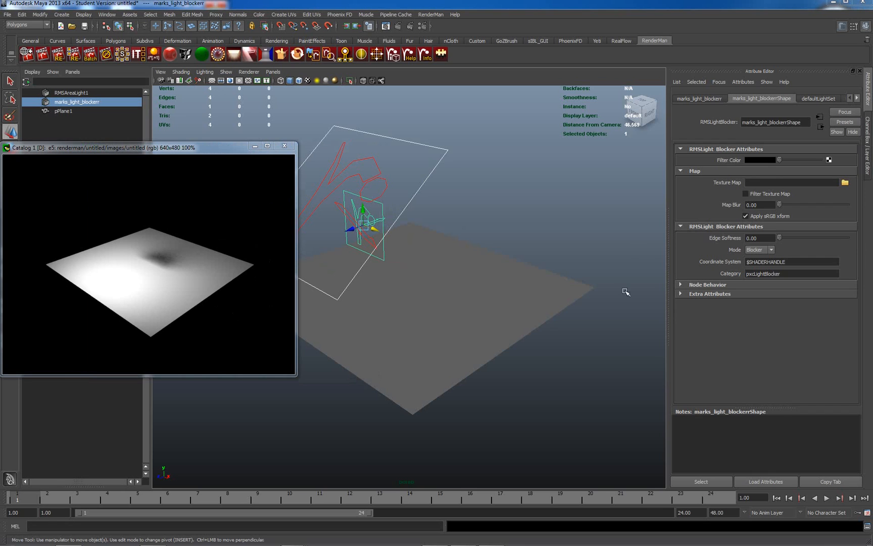
Step: Create a second RMSLightBlocker bound to the area light's Boundcoshaders[1] slot
left_click(449, 152)
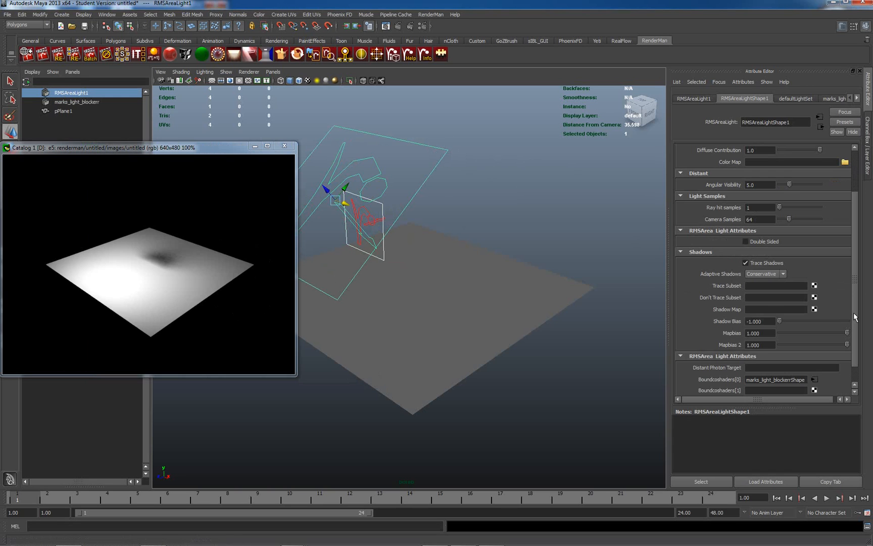
scroll(853, 349, "down", 2)
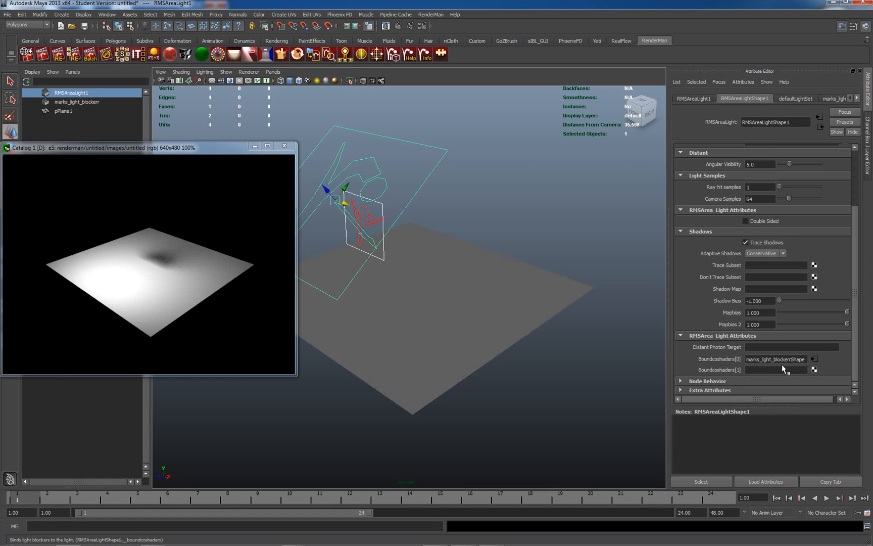
right_click(748, 368)
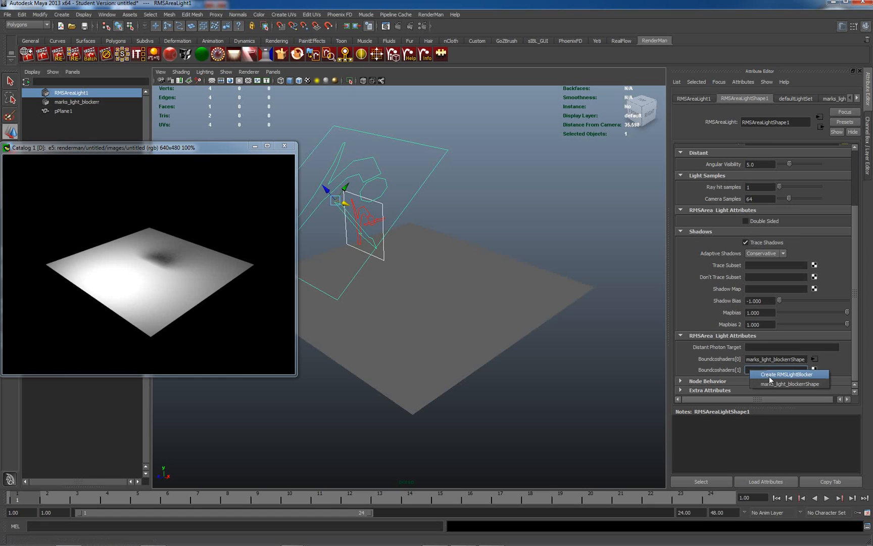
left_click(768, 374)
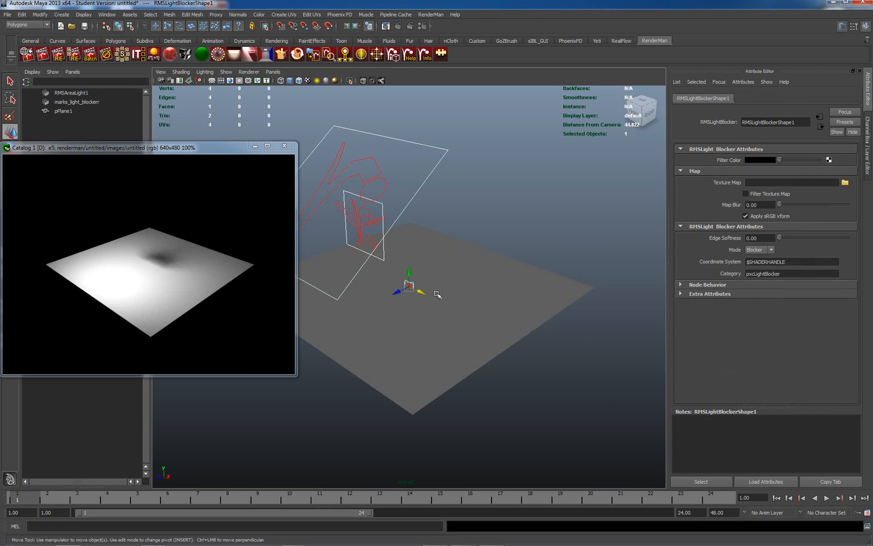
Step: Raise the second light blocker above the plane at a uniform scale of about 4.38, and re-render the image
left_click_drag(409, 273, 611, 192)
key("r")
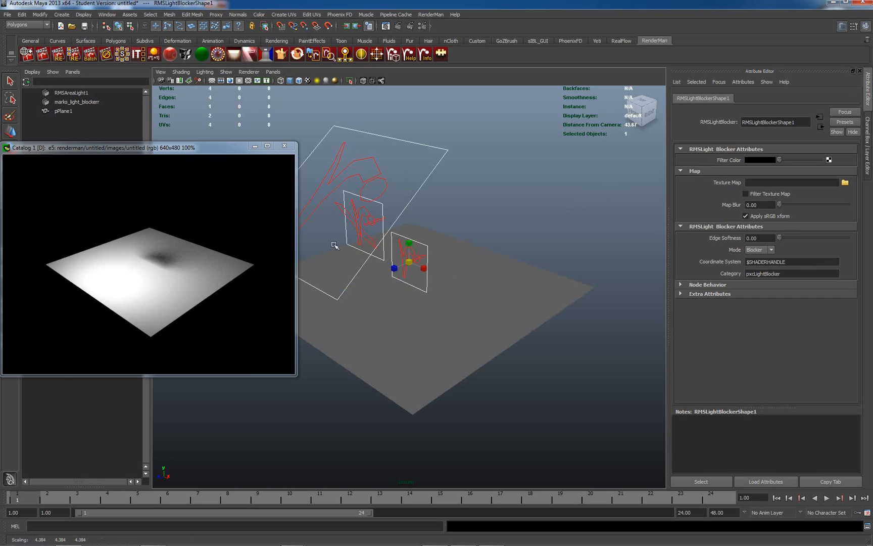
right_click(142, 246)
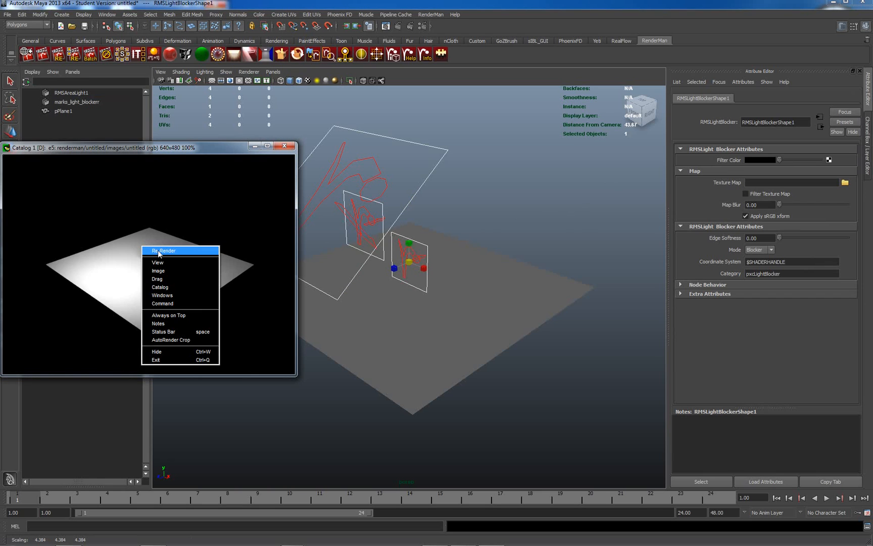
left_click(159, 251)
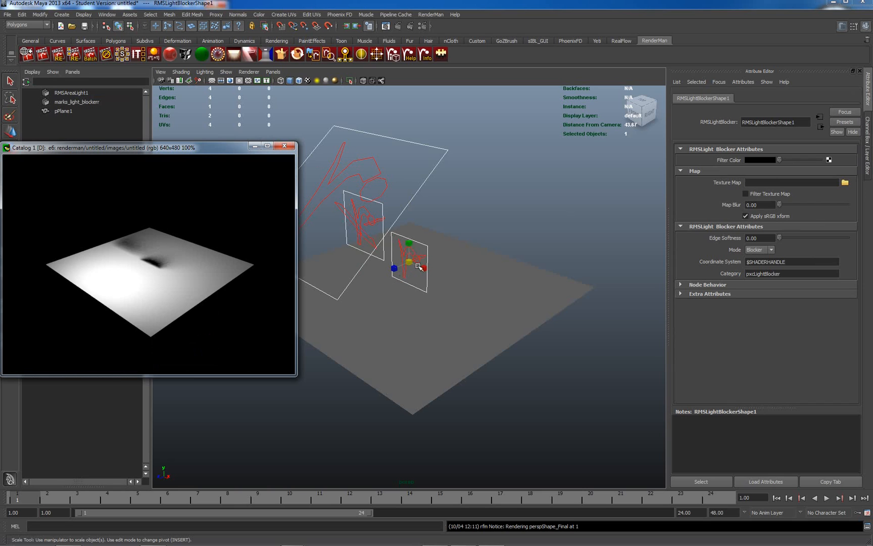
Step: Select the second light blocker and move it slightly higher above the plane
left_click(470, 201)
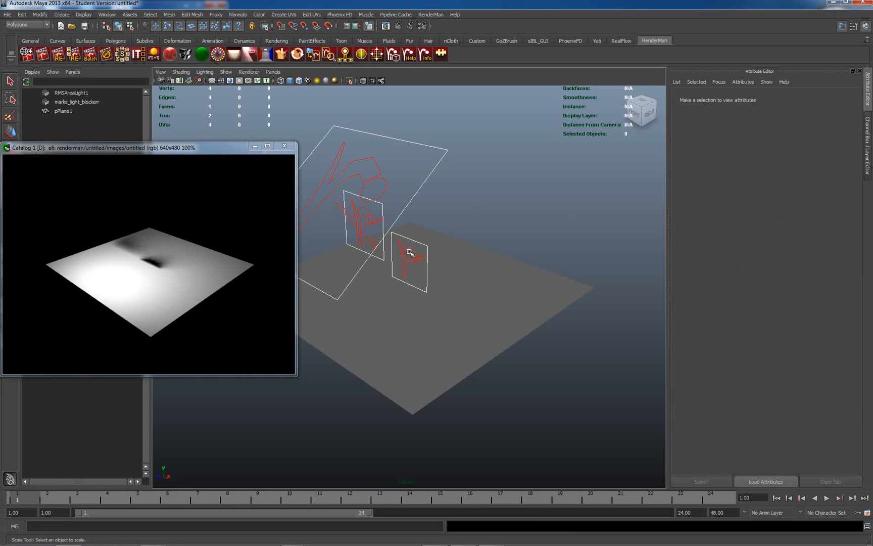
left_click(422, 242)
key("w")
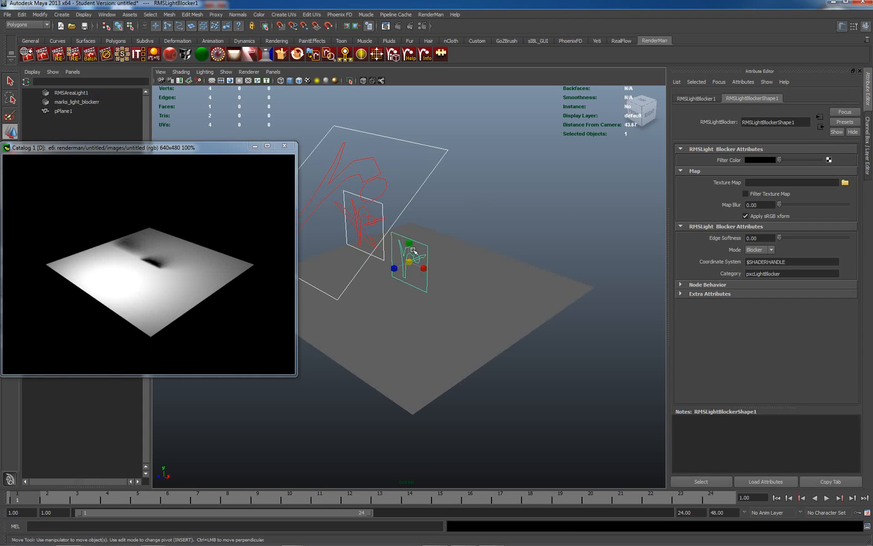
left_click_drag(412, 250, 413, 231)
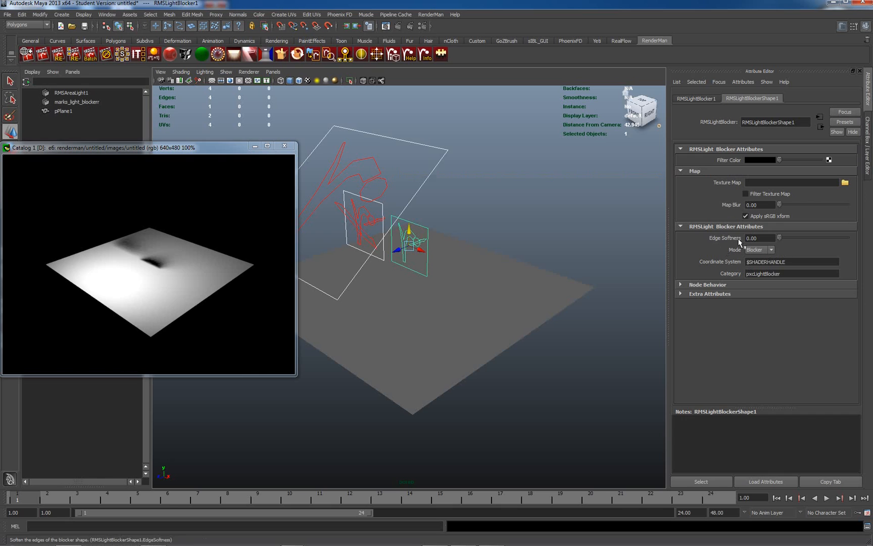
left_click(771, 250)
left_click(760, 263)
left_click(771, 249)
Step: Set the filter color of the second light blocker to red and that of marks_light_blockerr to blue
left_click(757, 161)
left_click(723, 139)
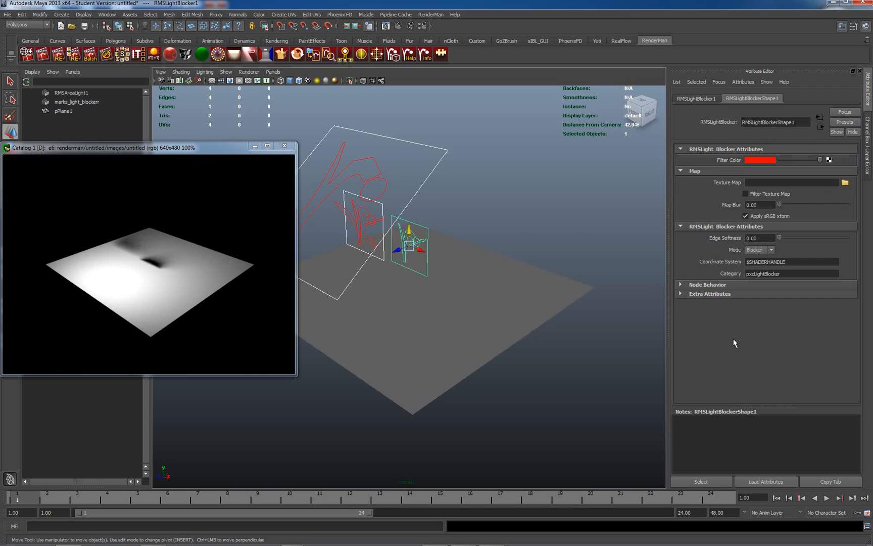
left_click(383, 256)
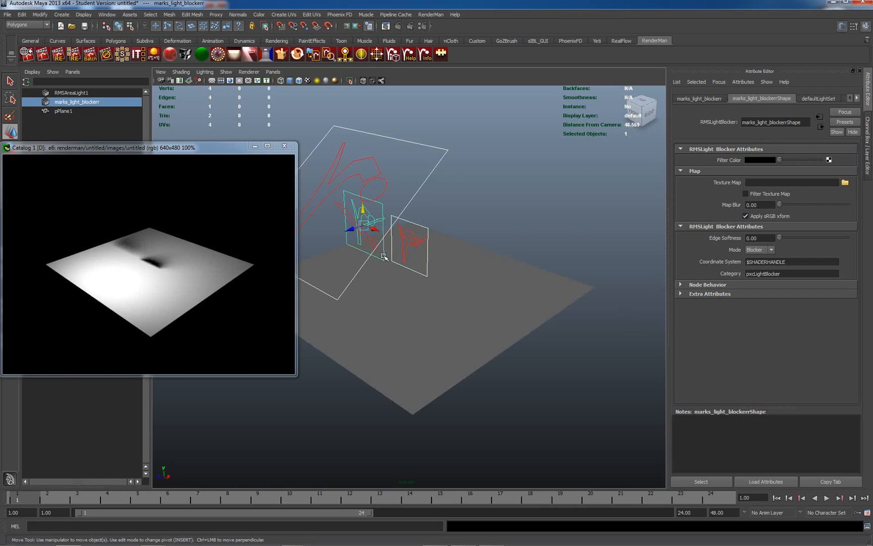
left_click(754, 160)
left_click(761, 140)
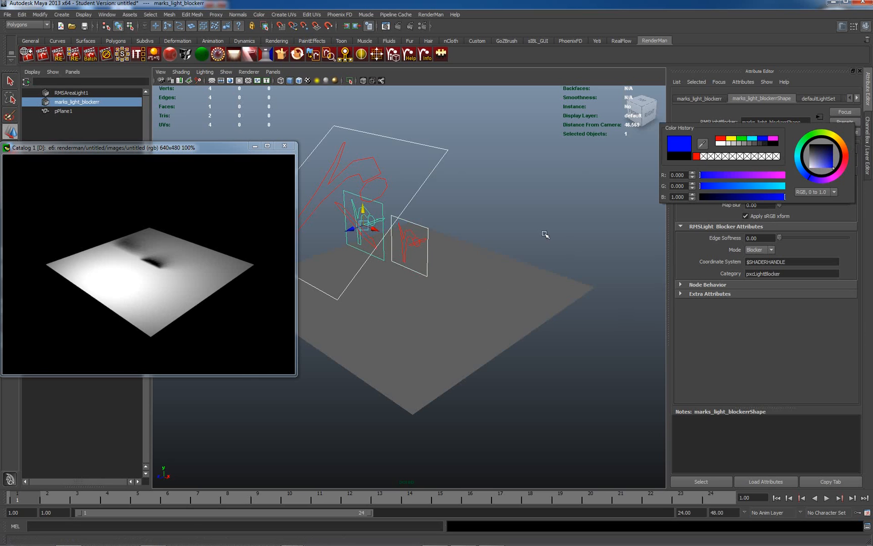
Step: Re-render the image with the colored light blockers and clear the selection
right_click(165, 257)
left_click(180, 264)
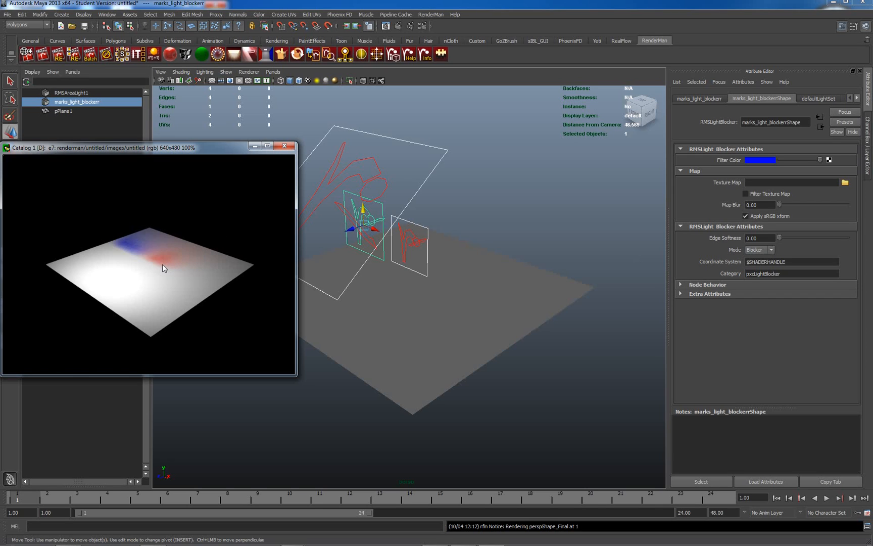
left_click(463, 219)
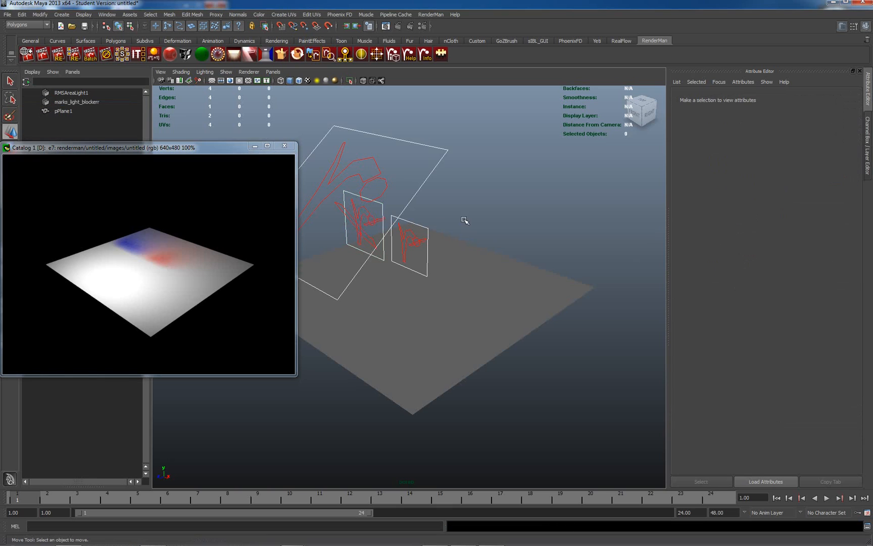
Step: Create a third RMS Light Blocker in the scene
left_click(435, 15)
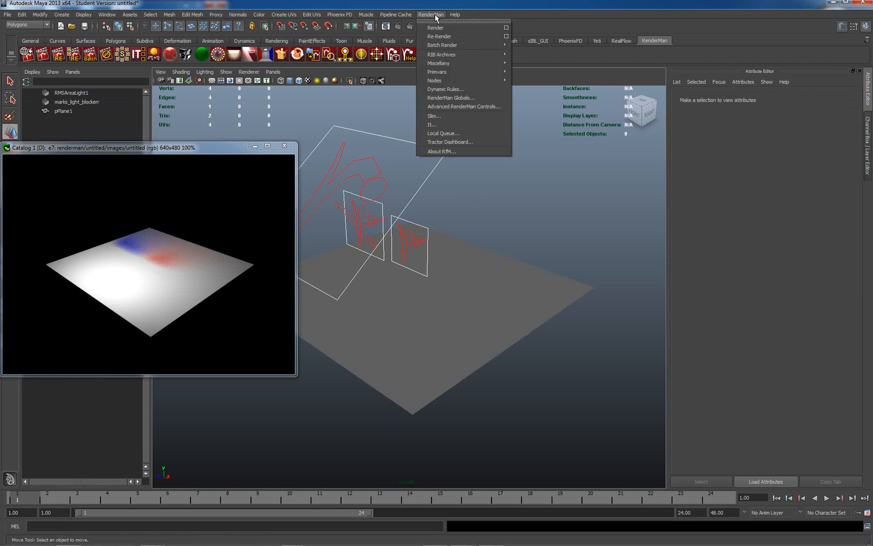
mouse_move(449, 80)
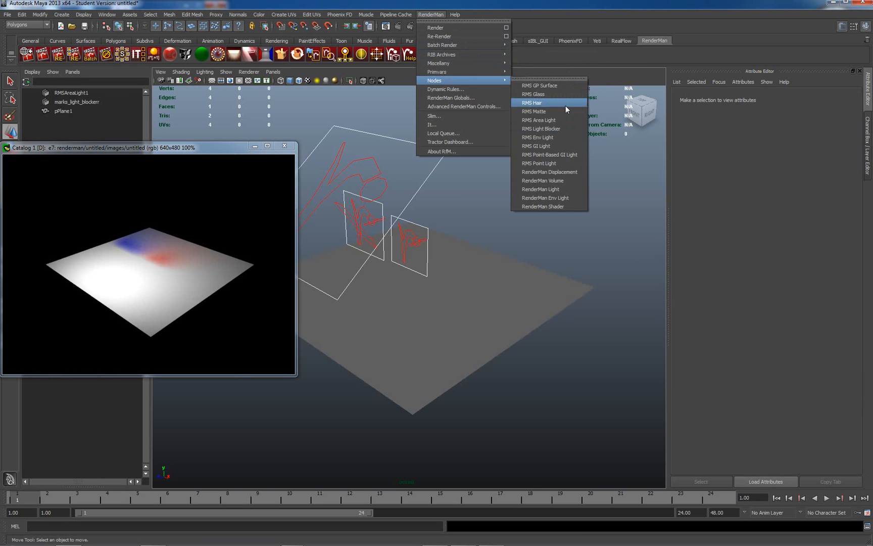
left_click(561, 129)
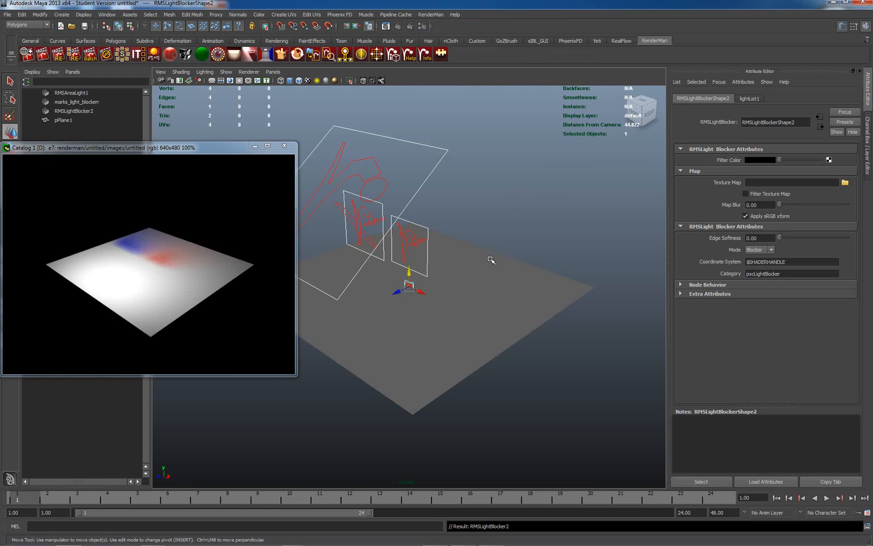
Step: Scale up the new light blocker uniformly and move it beside the other two, to about X 7.06, Y 4.67, Z 0
key("r")
left_click_drag(409, 286, 589, 228)
key("w")
left_click_drag(409, 272, 485, 273)
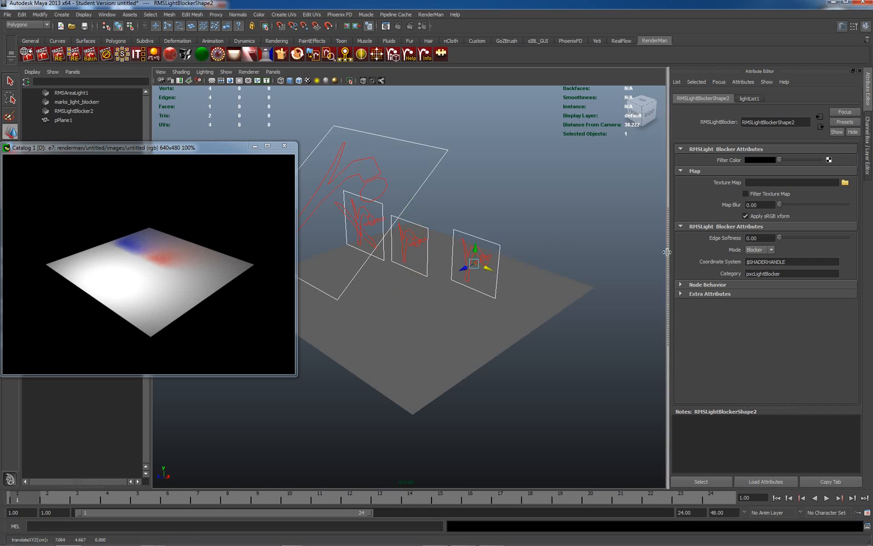
left_click(549, 222)
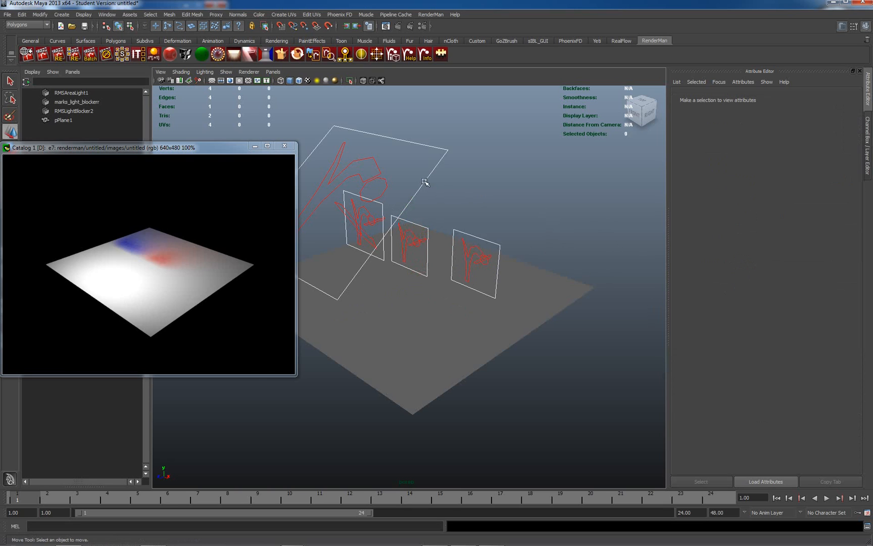
Step: Check the shape node name of the third light blocker and clear the selection
left_click(426, 183)
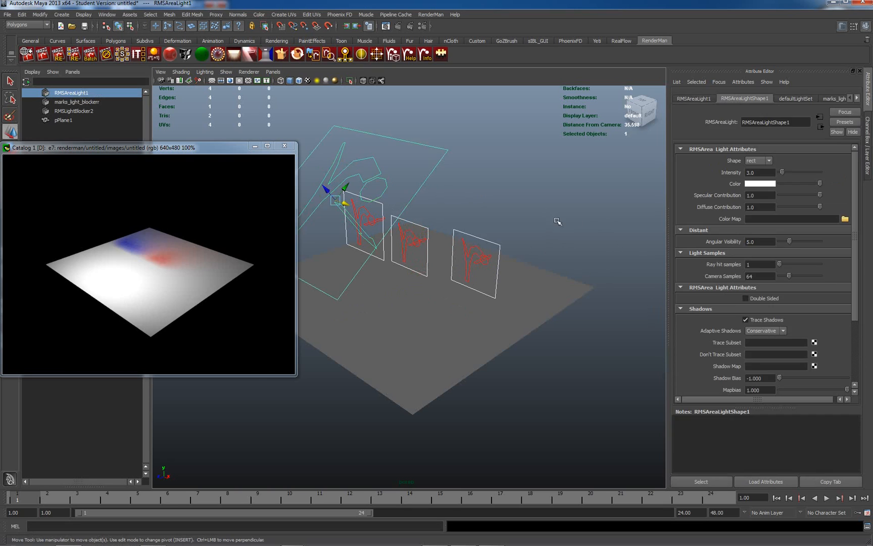
left_click(500, 247)
double_click(778, 122)
type("2")
left_click(554, 136)
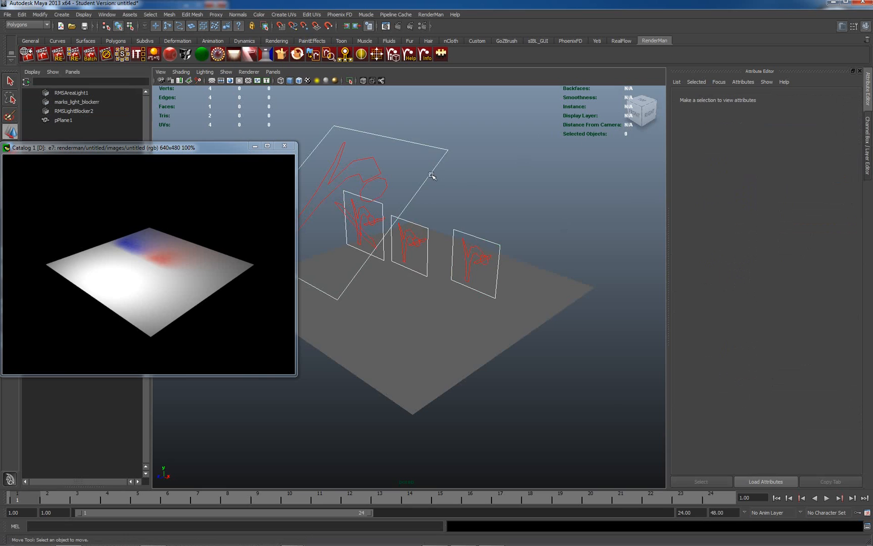
Step: Bind RMSLightBlockerShape2 to the area light's Boundcoshaders[2] slot and re-render the image
left_click(430, 177)
left_click_drag(857, 303, 858, 376)
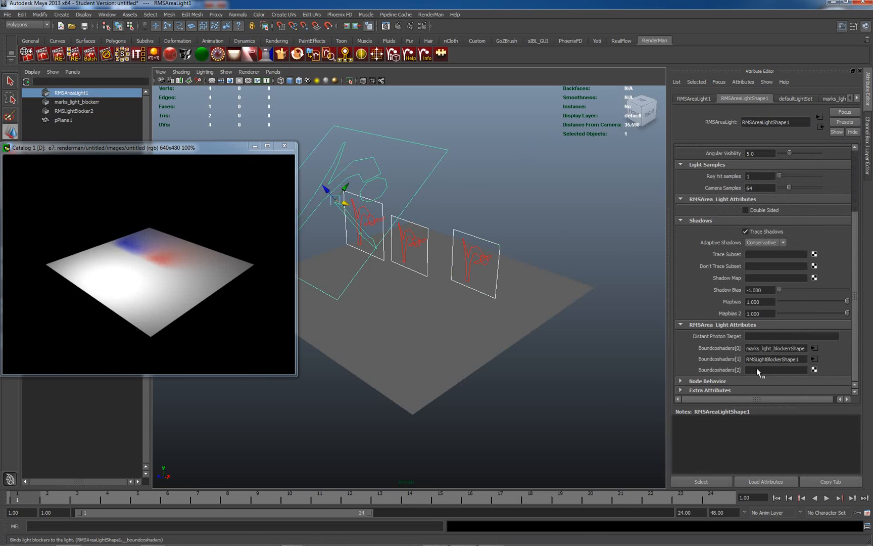
right_click(749, 370)
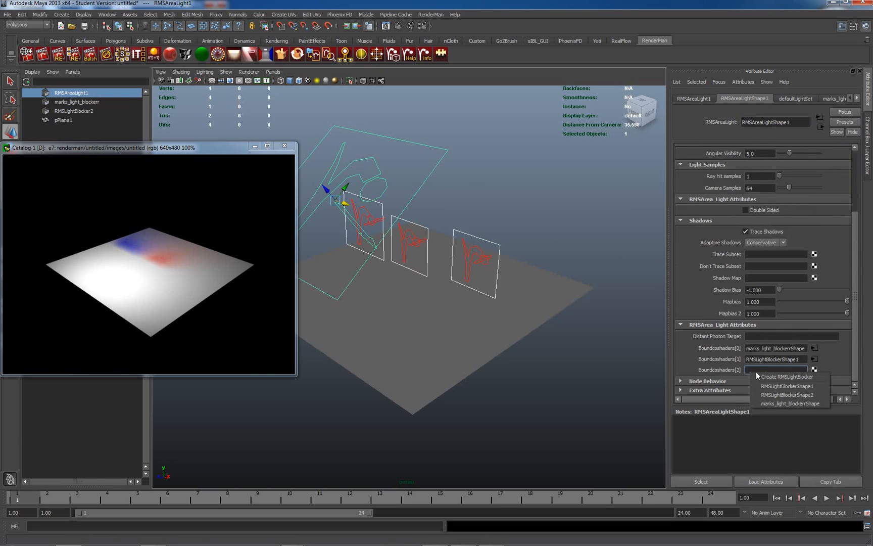
left_click(775, 395)
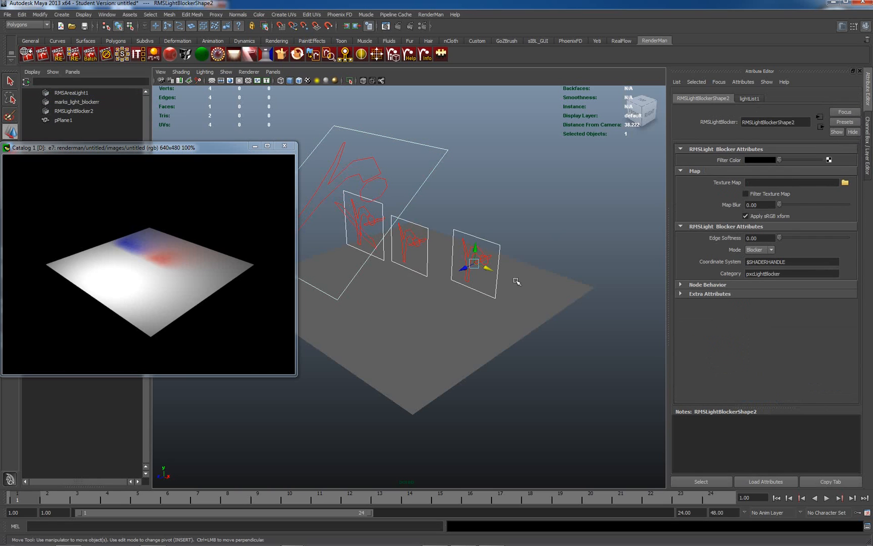
right_click(152, 254)
left_click(164, 258)
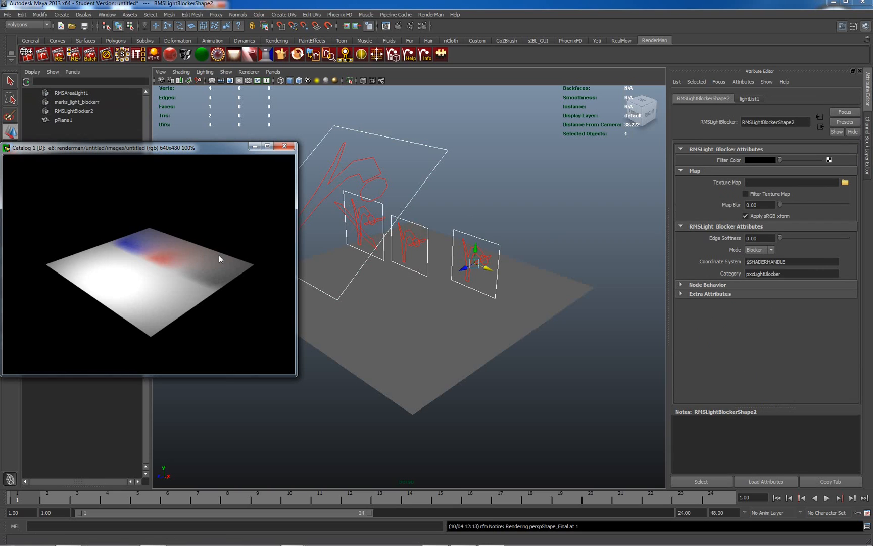